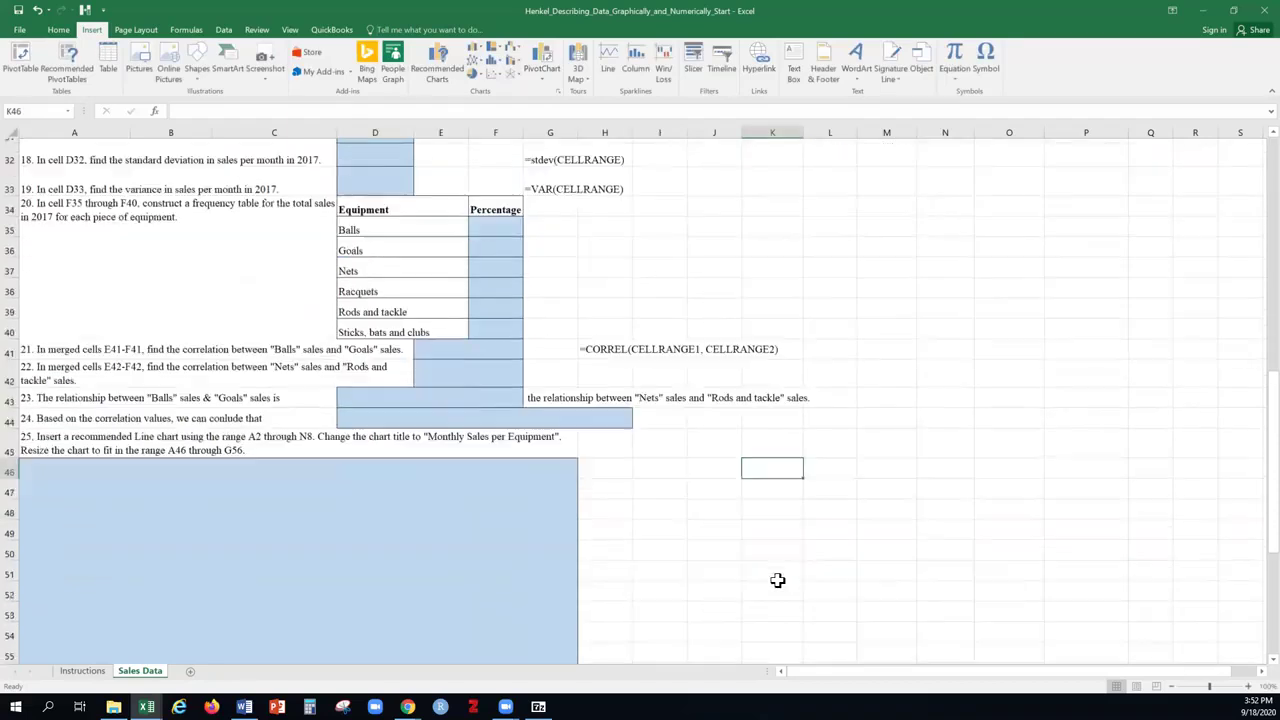
{"action": "scroll", "coordinate": [778, 580], "scroll_direction": "down", "scroll_amount": 1}
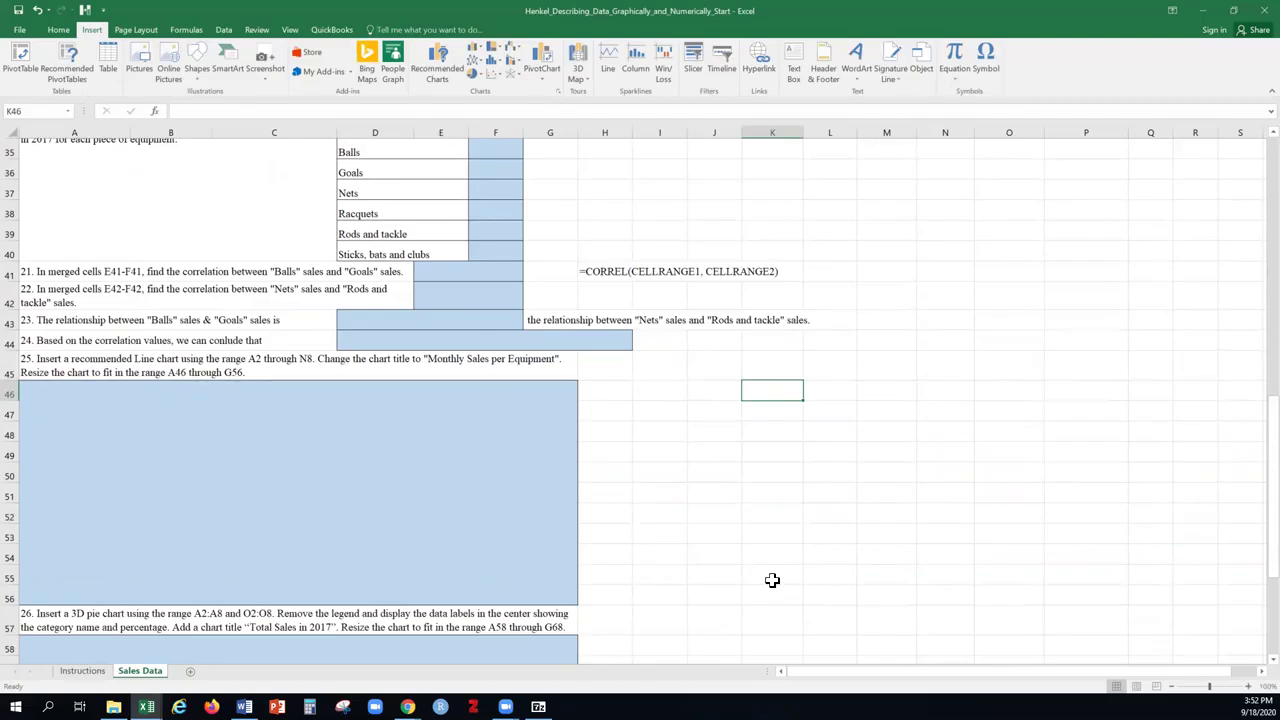
Scroll down and select the empty merged area starting at A46
{"action": "left_click", "coordinate": [39, 390]}
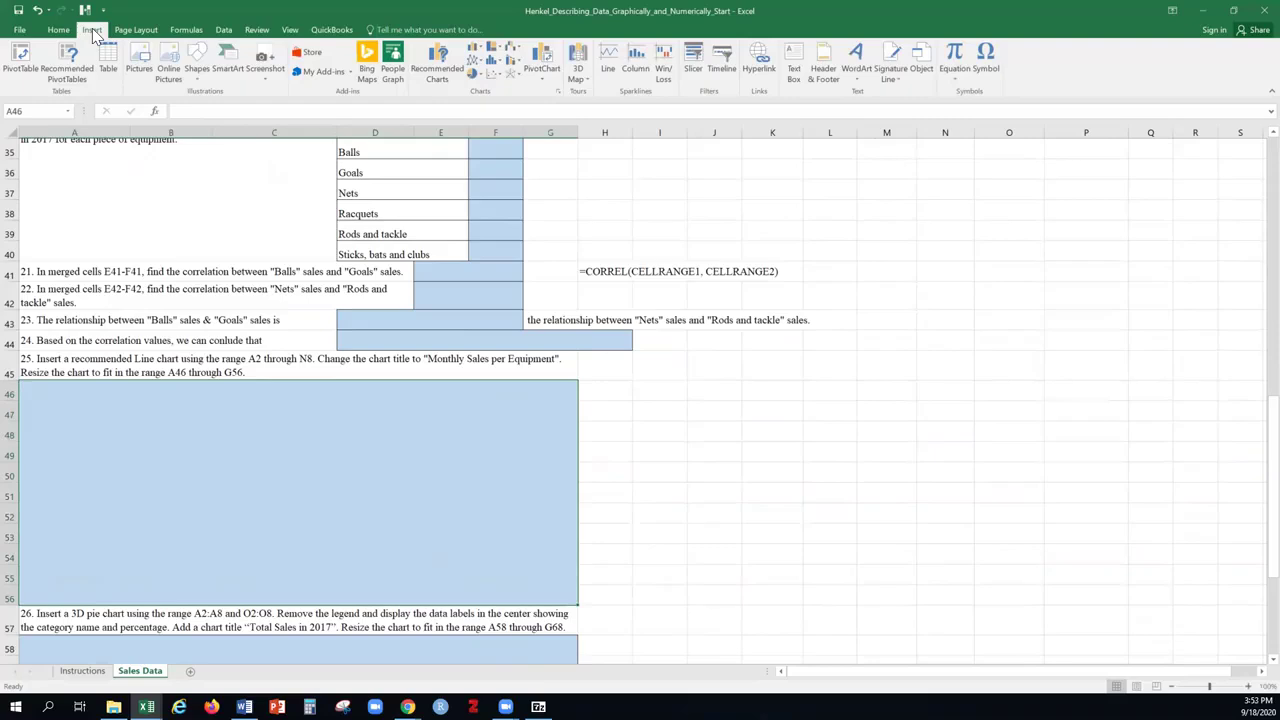
Start Line sparklines, enter '62' as the data range, and dismiss the invalid-source error
{"action": "left_click", "coordinate": [611, 56]}
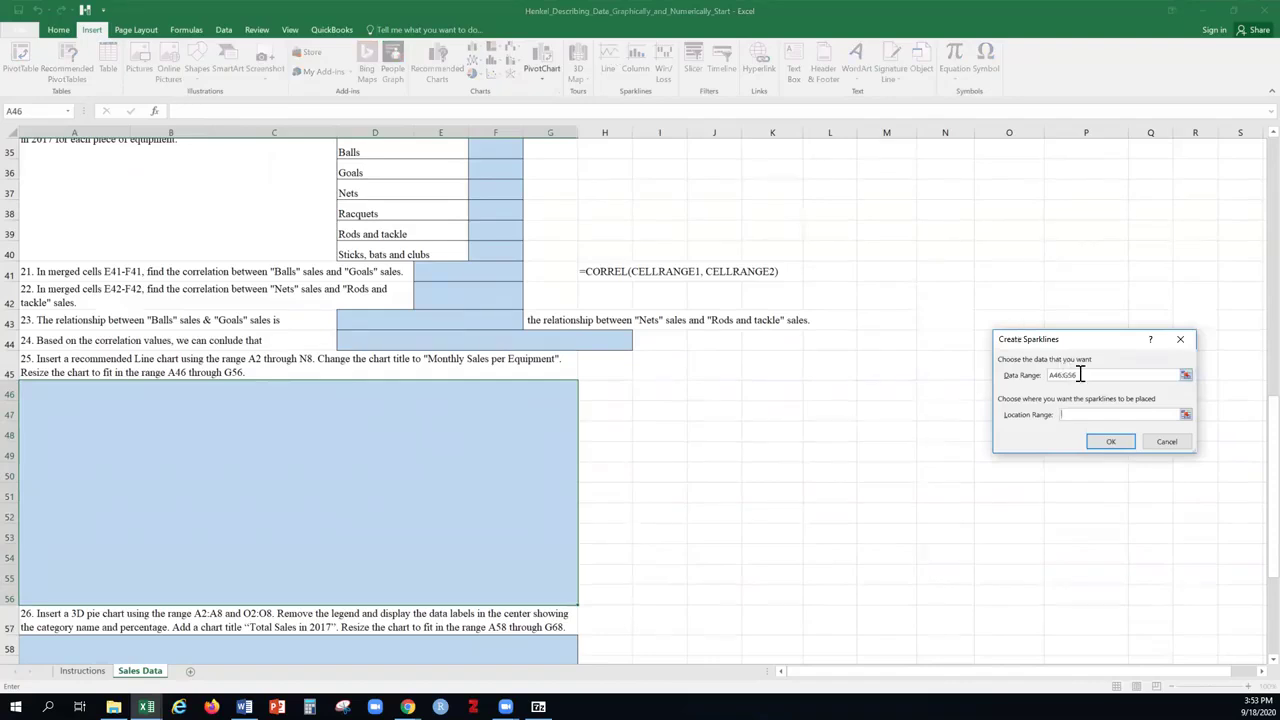
{"action": "left_click_drag", "start_coordinate": [1080, 375], "coordinate": [1048, 375]}
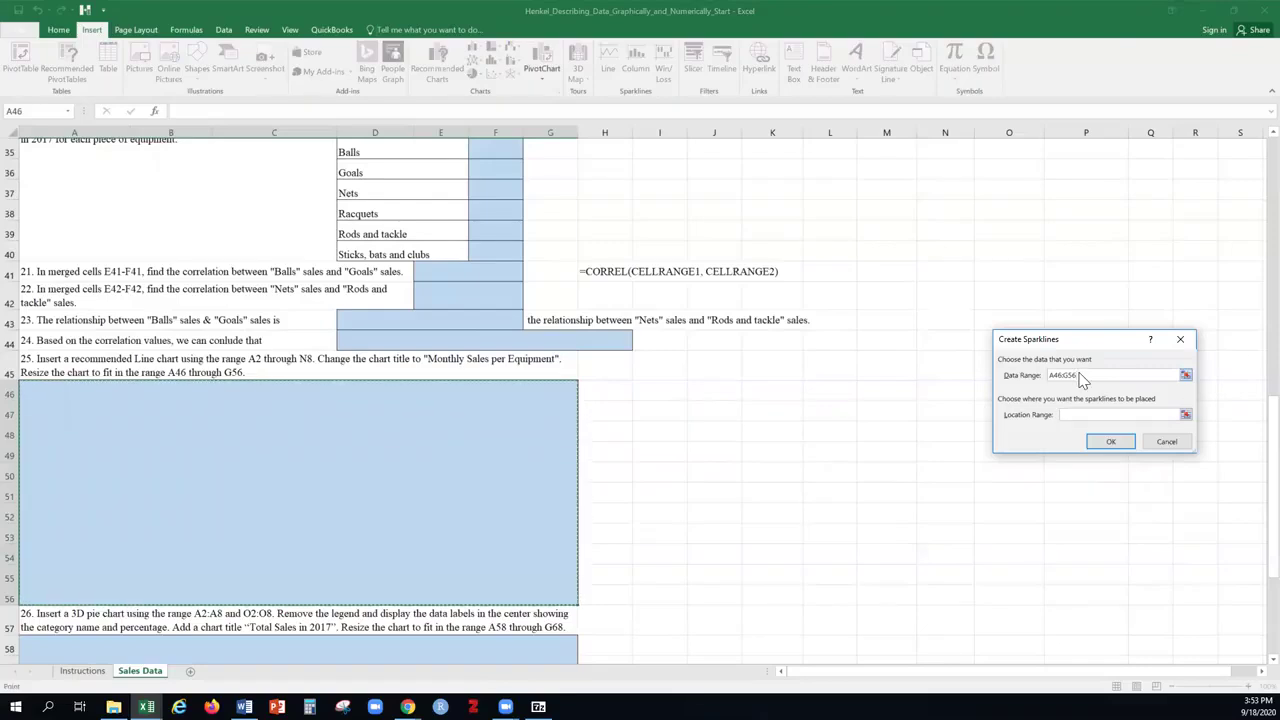
{"action": "type", "text": "62"}
{"action": "type", "text": "a46"}
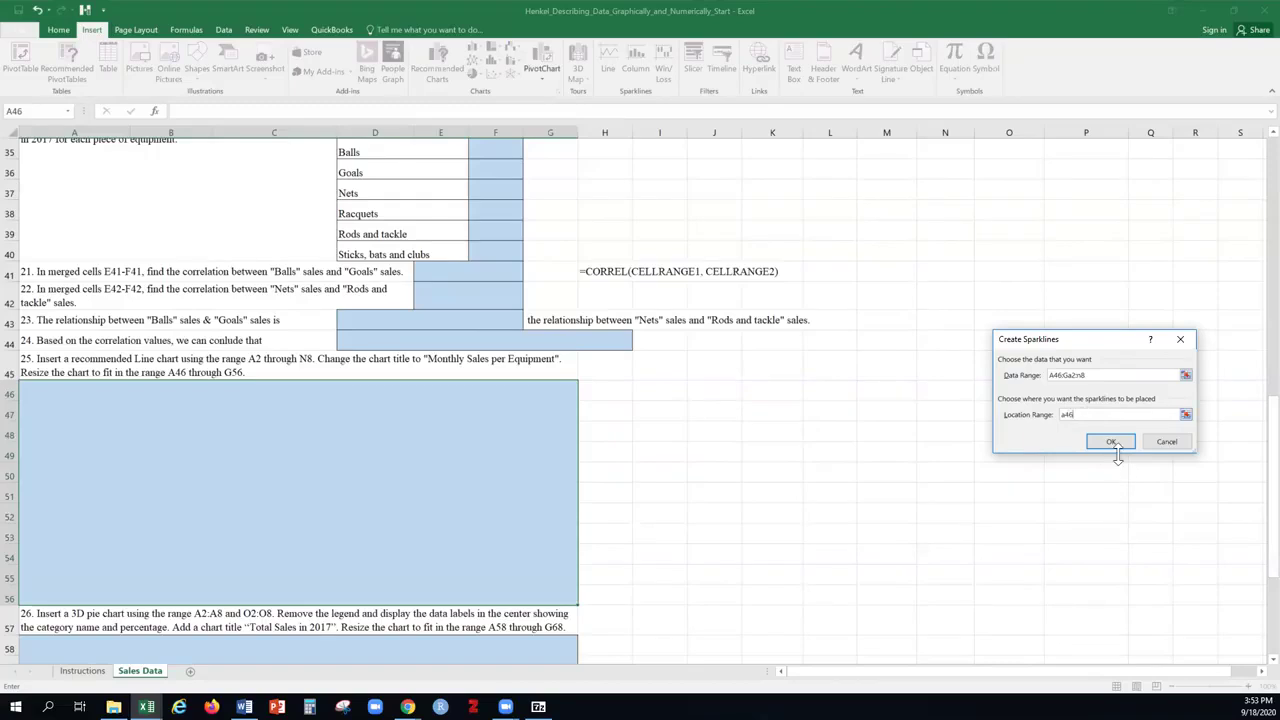
{"action": "left_click", "coordinate": [1111, 441]}
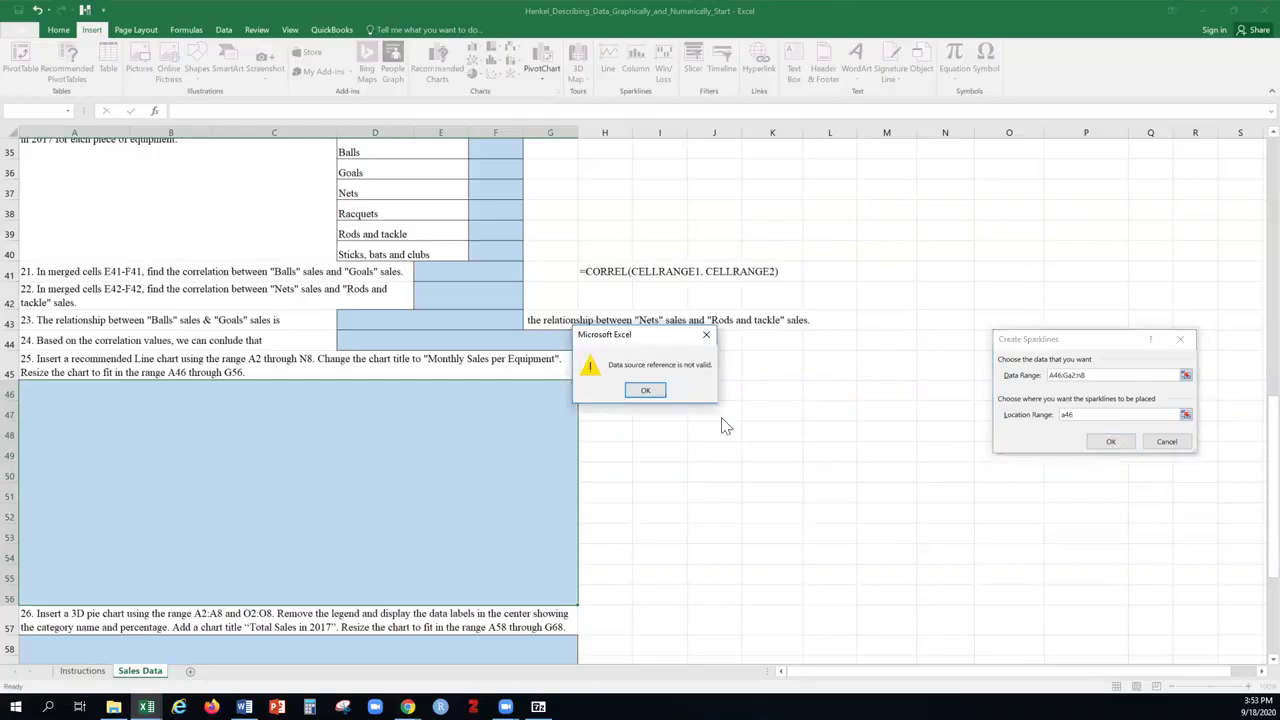
{"action": "left_click", "coordinate": [645, 391]}
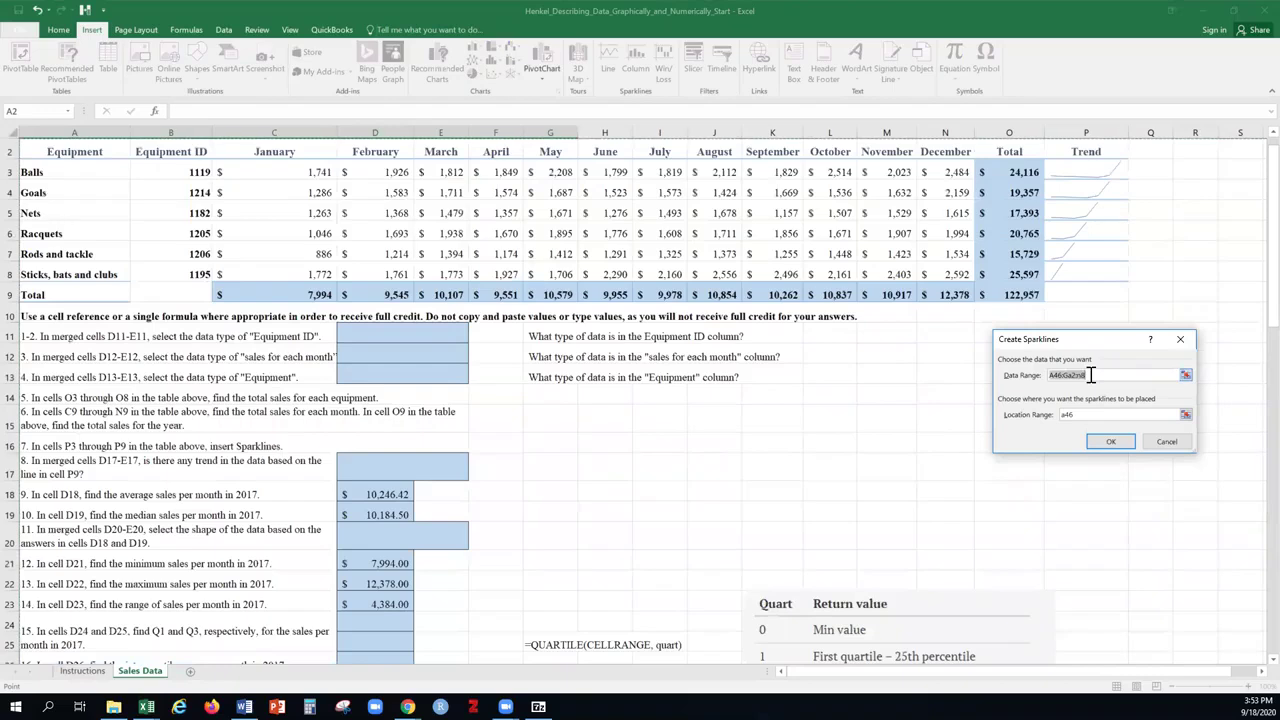
Edit the sparkline data range, retry, and dismiss the invalid-reference warning
{"action": "left_click", "coordinate": [1071, 375]}
{"action": "key", "text": "BackSpace"}
{"action": "key", "text": "BackSpace"}
{"action": "key", "text": "BackSpace"}
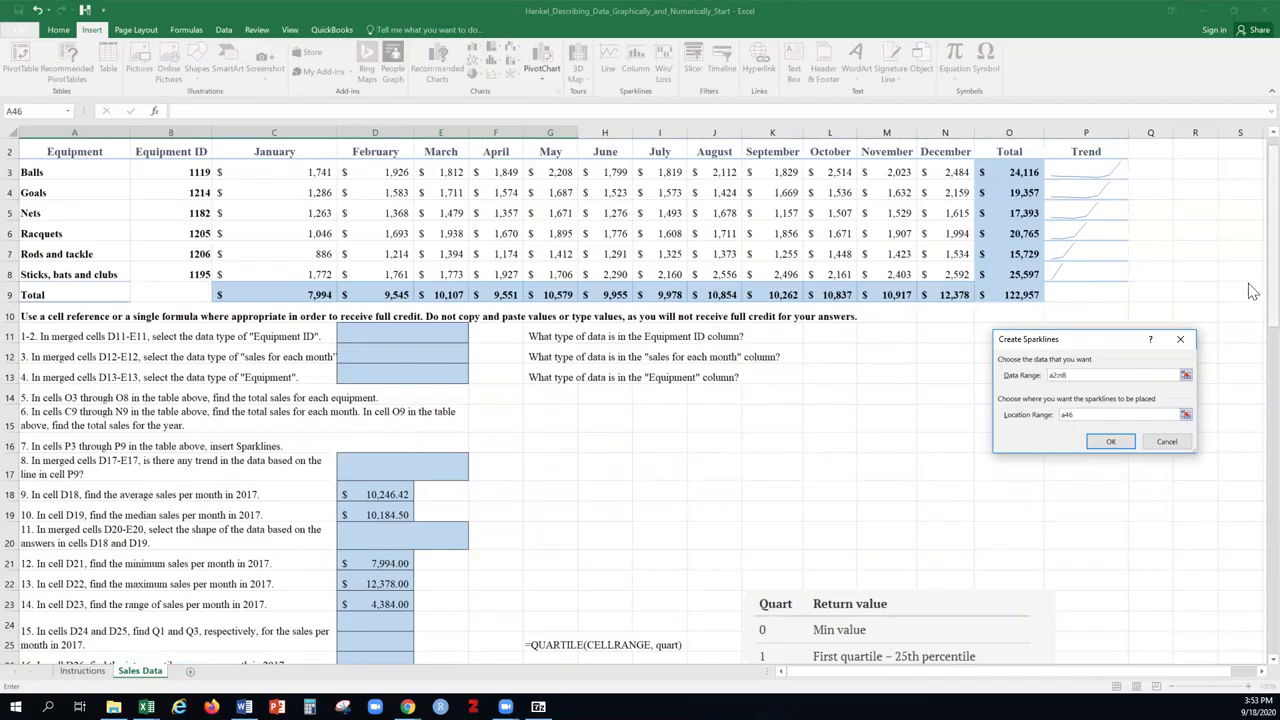
{"action": "scroll", "coordinate": [1250, 322], "scroll_direction": "down", "scroll_amount": 5}
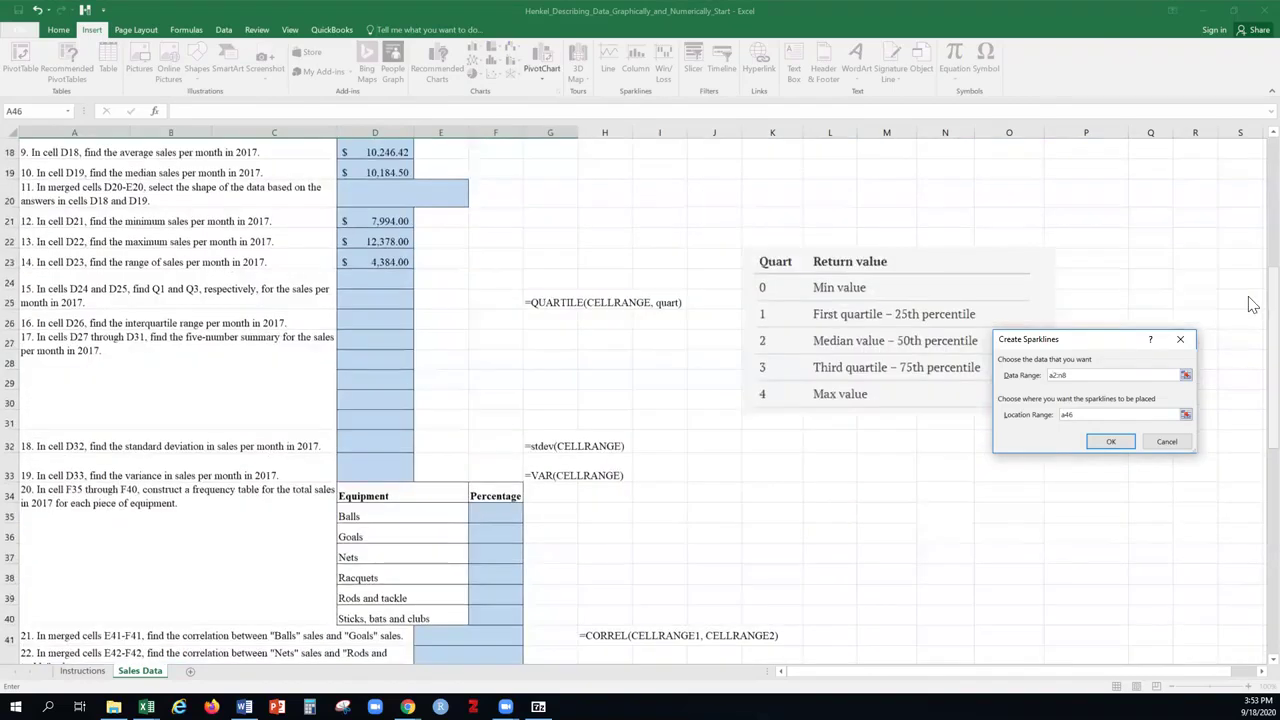
{"action": "scroll", "coordinate": [1250, 430], "scroll_direction": "down", "scroll_amount": 4}
{"action": "scroll", "coordinate": [1250, 505], "scroll_direction": "down", "scroll_amount": 5}
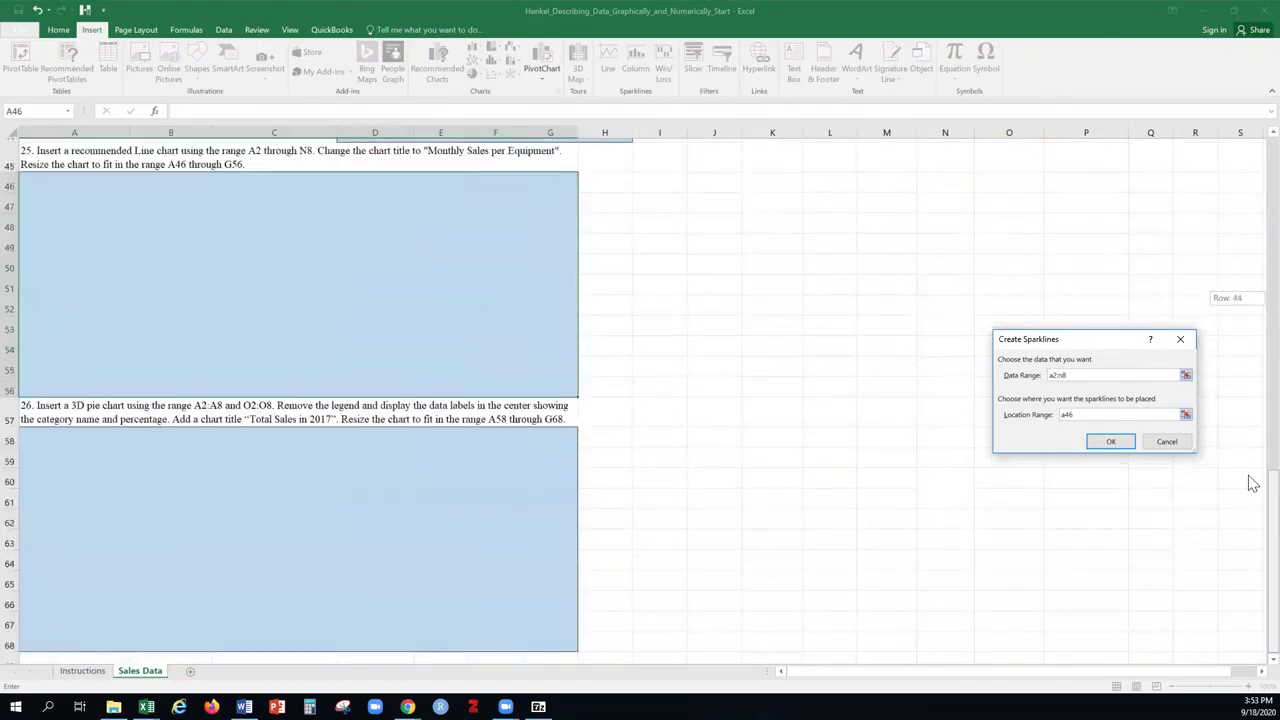
{"action": "scroll", "coordinate": [436, 371], "scroll_direction": "up", "scroll_amount": 1}
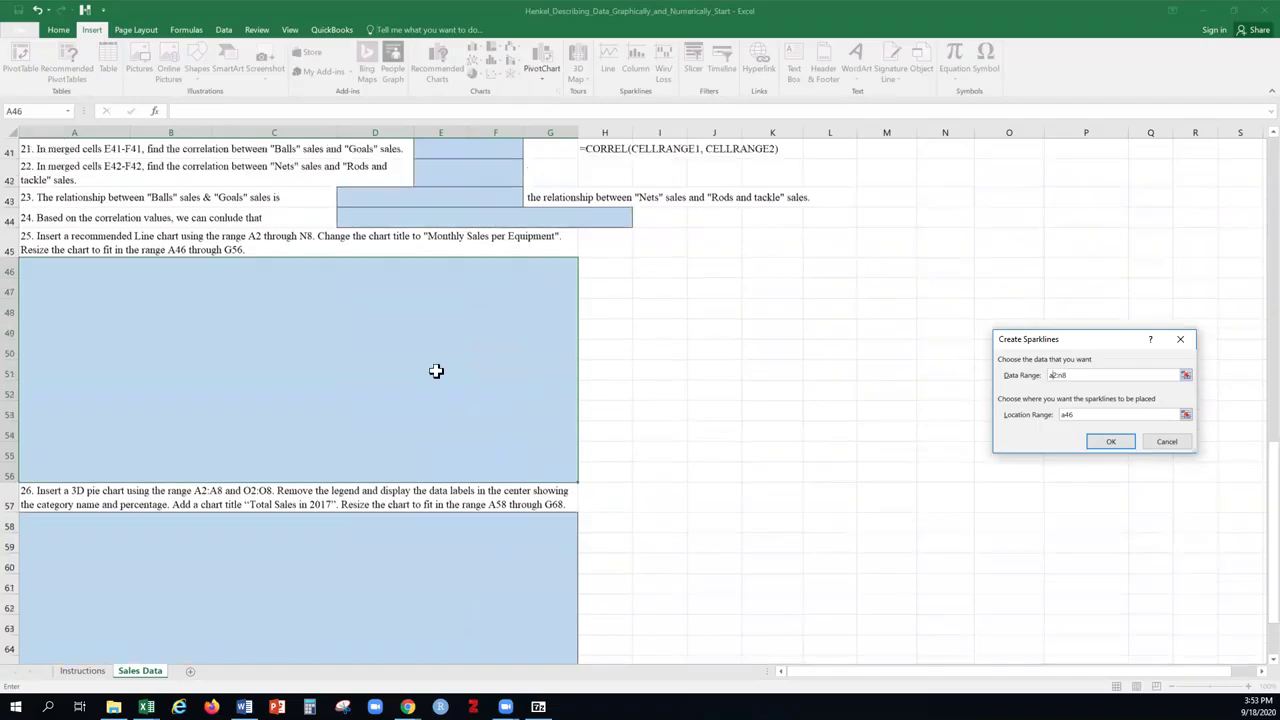
{"action": "left_click", "coordinate": [1110, 443]}
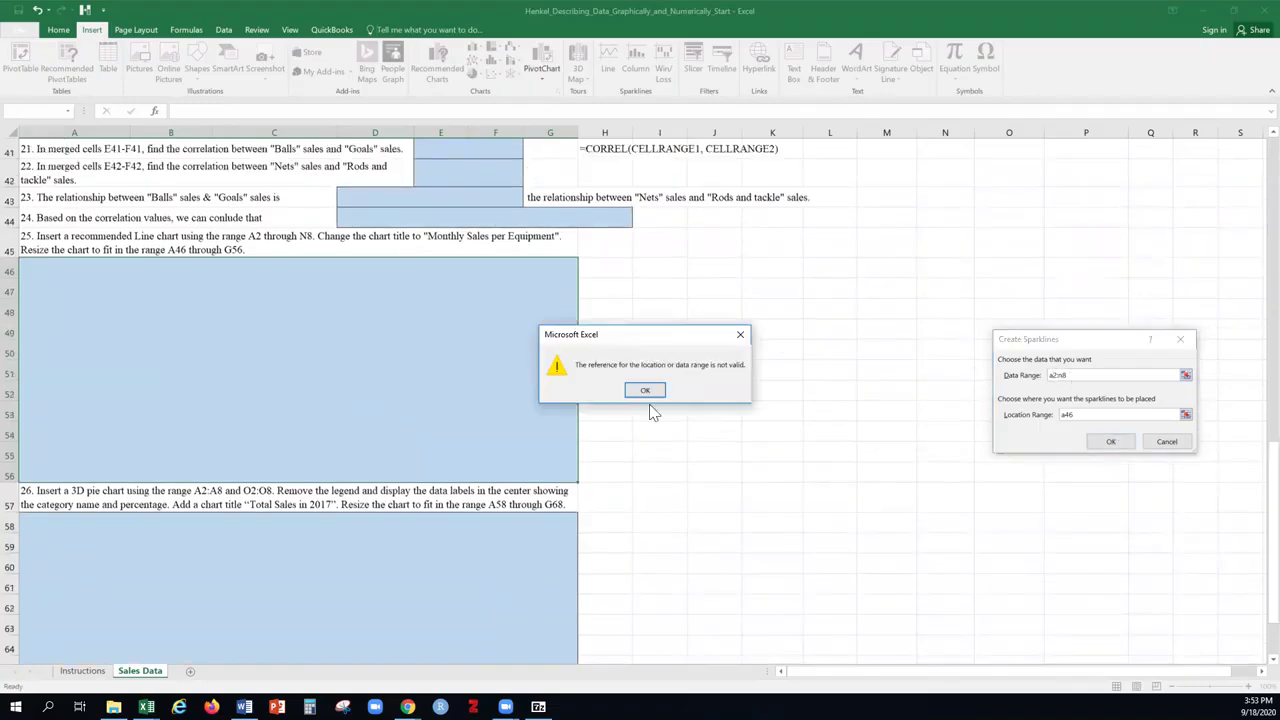
{"action": "left_click", "coordinate": [646, 390]}
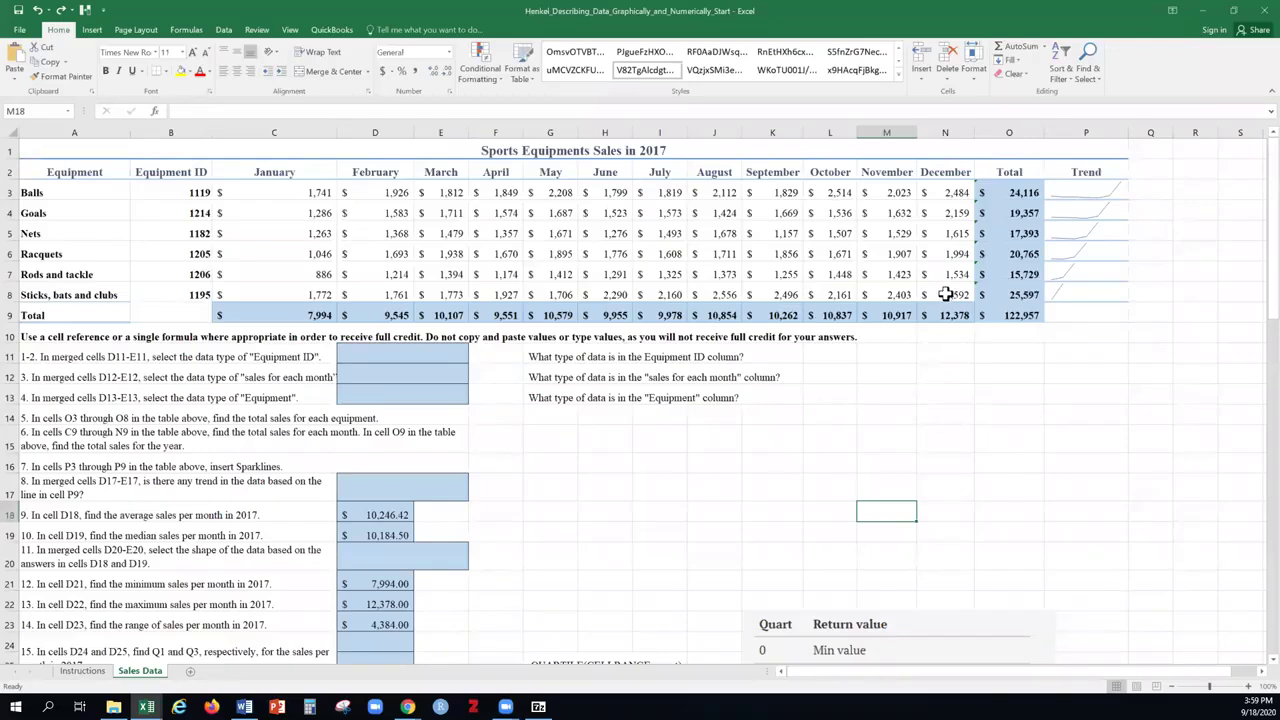
Insert a basic 2-D Line chart from the sales table A2:N8
{"action": "left_click_drag", "start_coordinate": [945, 294], "coordinate": [33, 168]}
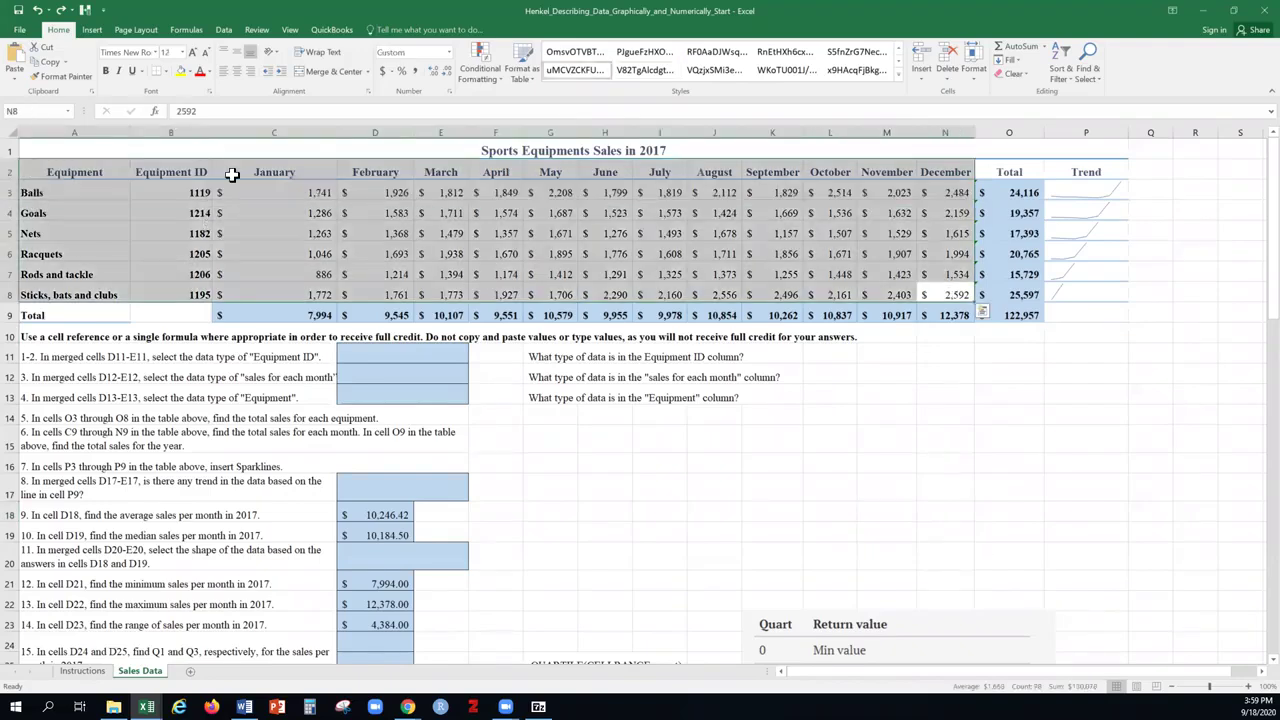
{"action": "left_click", "coordinate": [91, 30]}
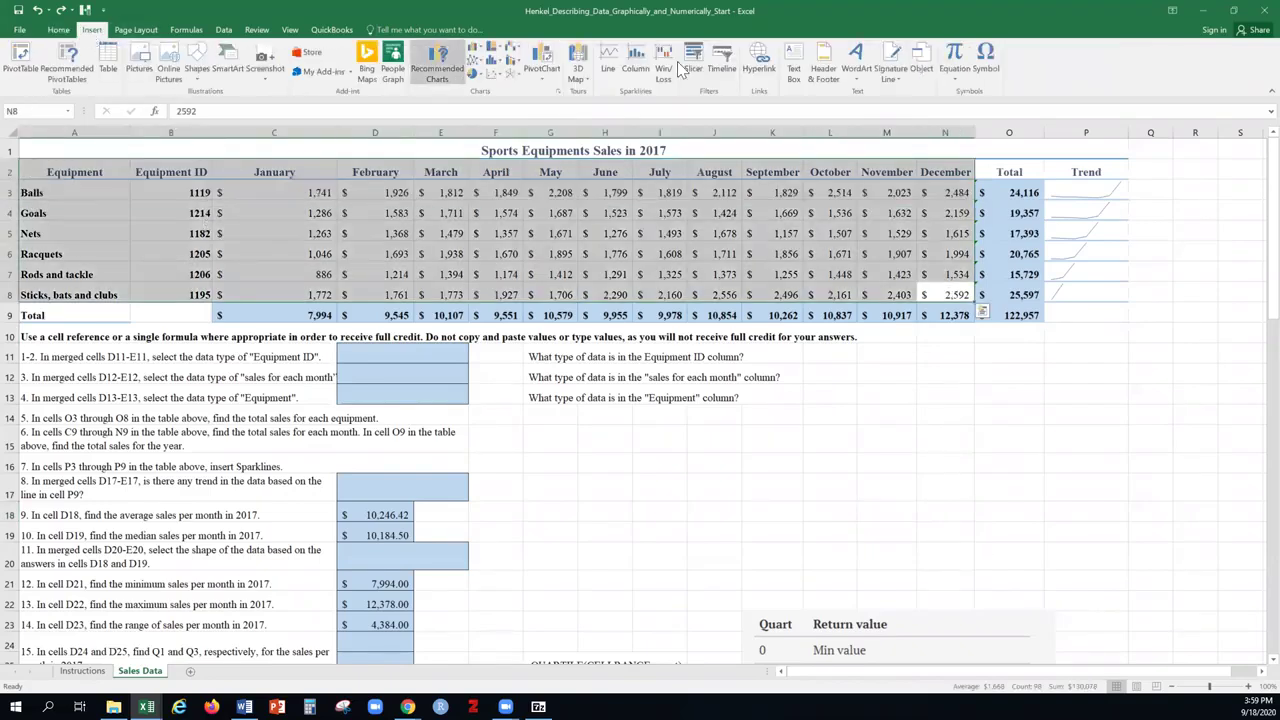
{"action": "left_click", "coordinate": [608, 62]}
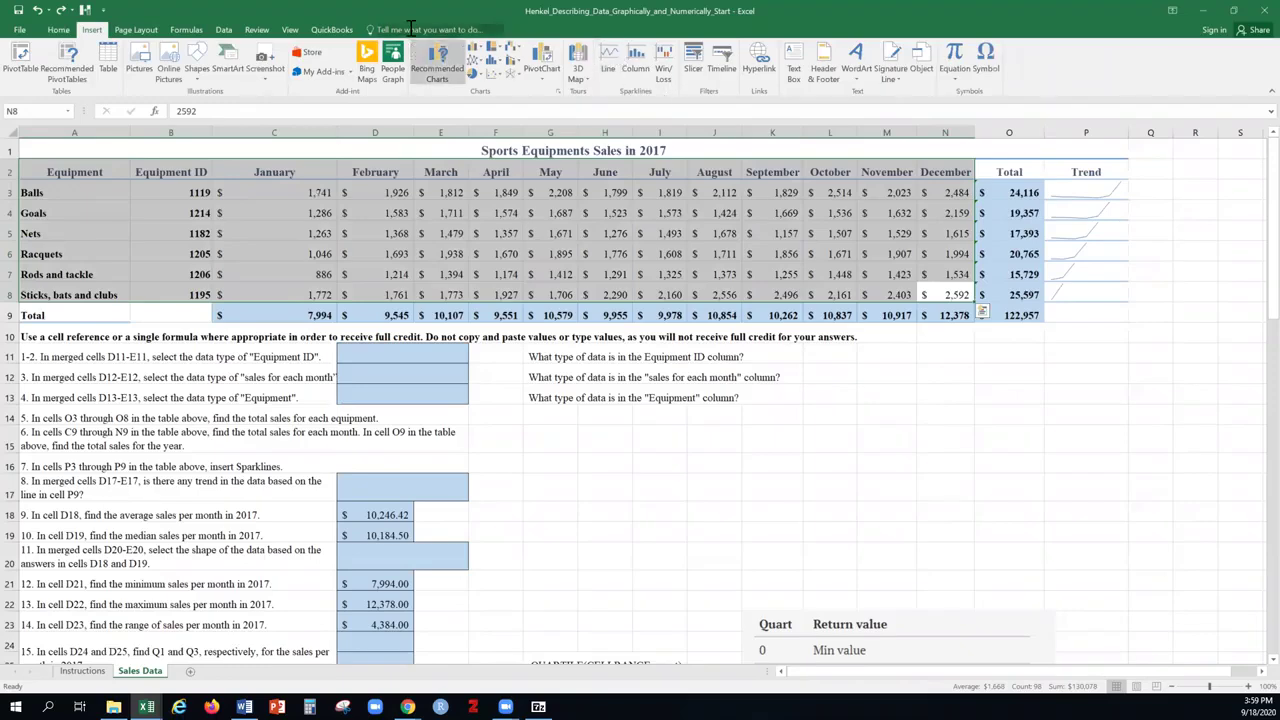
{"action": "left_click", "coordinate": [475, 62]}
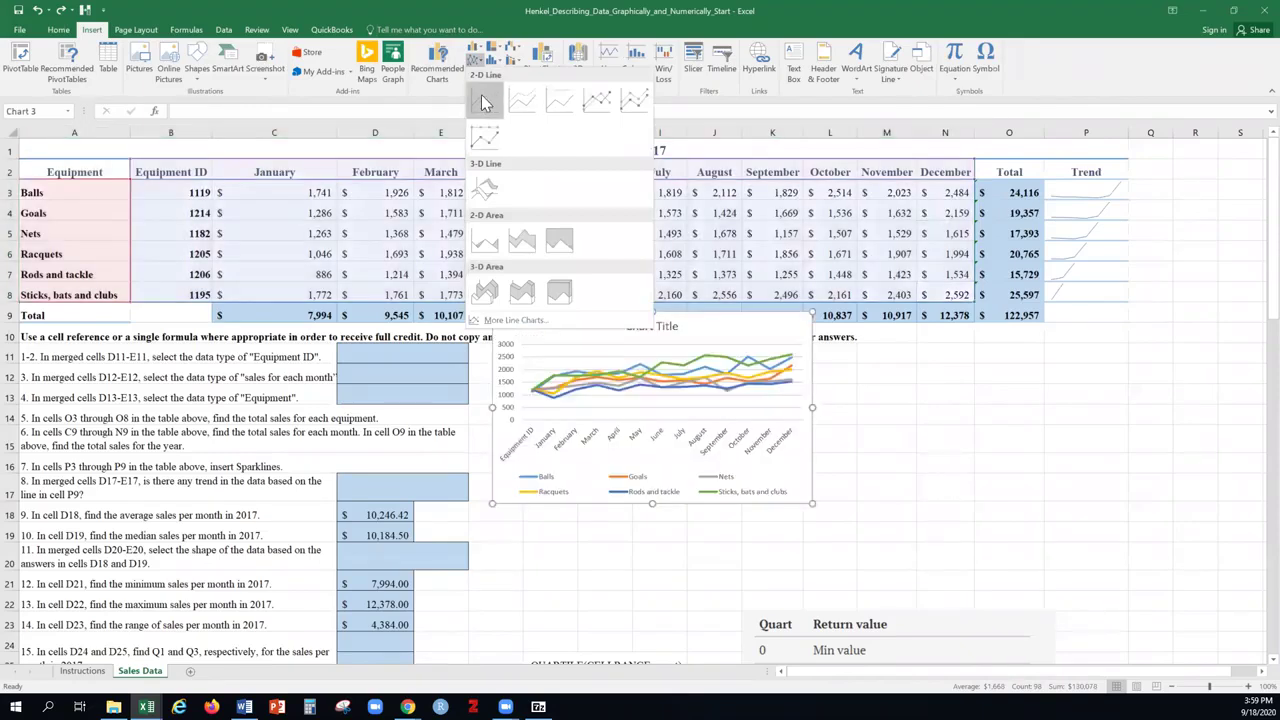
{"action": "left_click", "coordinate": [484, 103]}
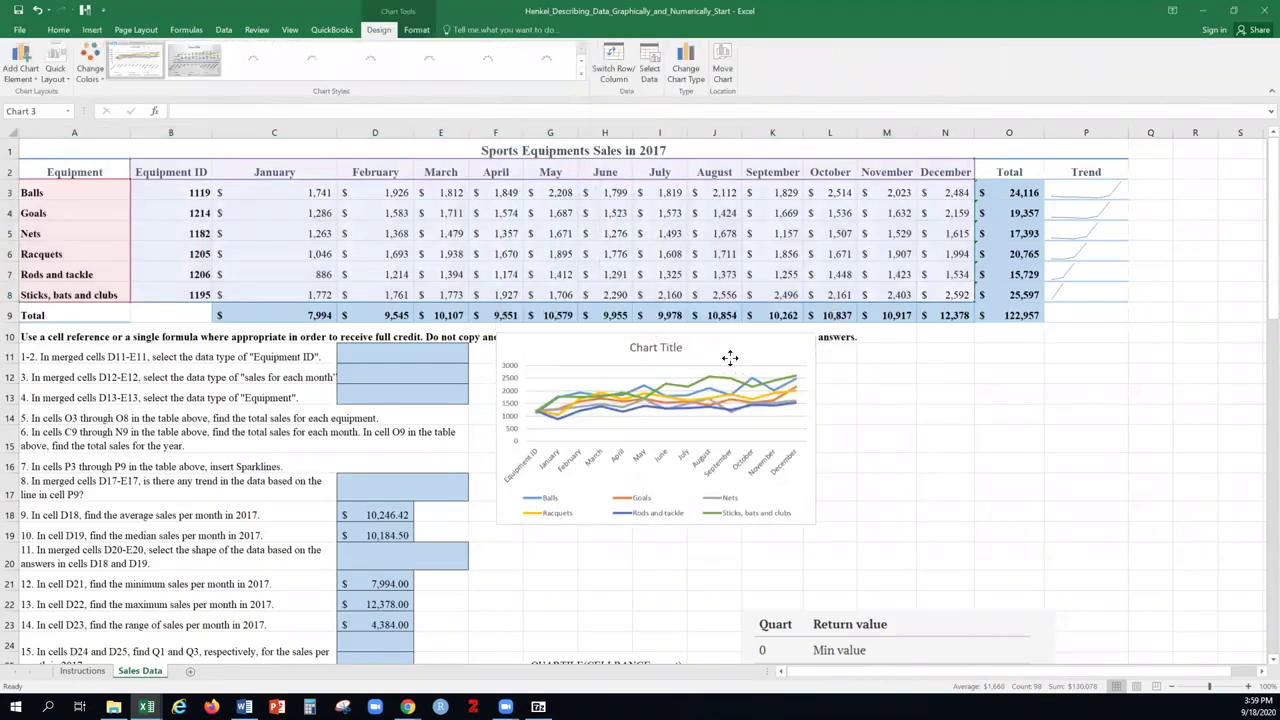
Drag the line chart down to A46 and stretch its corner to G56
{"action": "left_click_drag", "start_coordinate": [730, 357], "coordinate": [720, 461]}
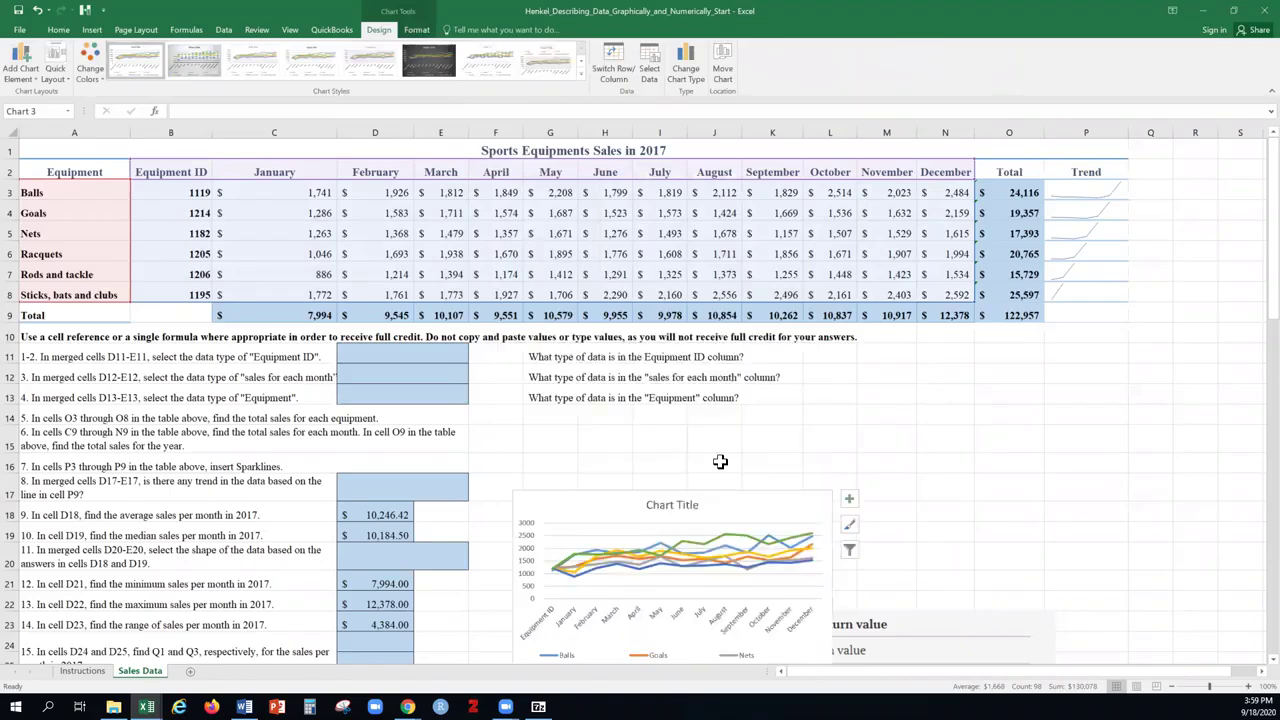
{"action": "scroll", "coordinate": [720, 461], "scroll_direction": "down", "scroll_amount": 4}
{"action": "left_click_drag", "start_coordinate": [668, 506], "coordinate": [668, 600]}
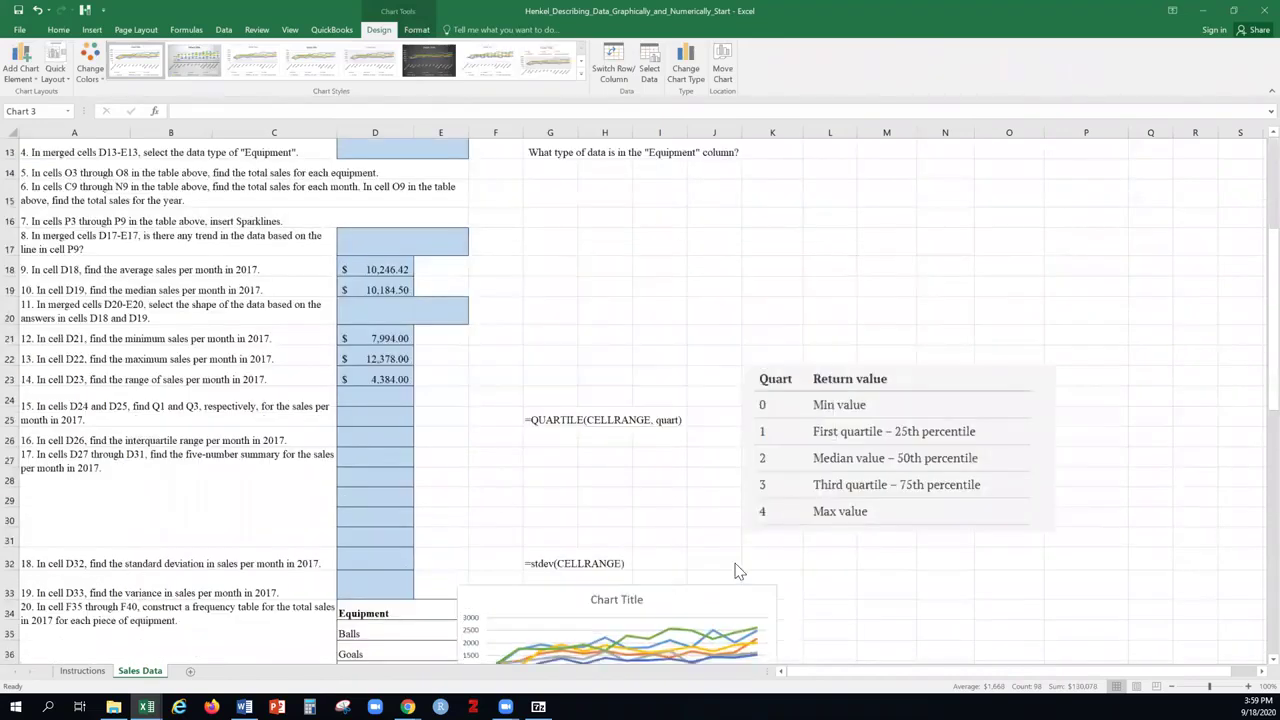
{"action": "scroll", "coordinate": [735, 570], "scroll_direction": "down", "scroll_amount": 4}
{"action": "mouse_move", "coordinate": [677, 329]}
{"action": "left_mouse_down"}
{"action": "mouse_move", "coordinate": [173, 622]}
{"action": "mouse_move", "coordinate": [173, 601]}
{"action": "left_mouse_up"}
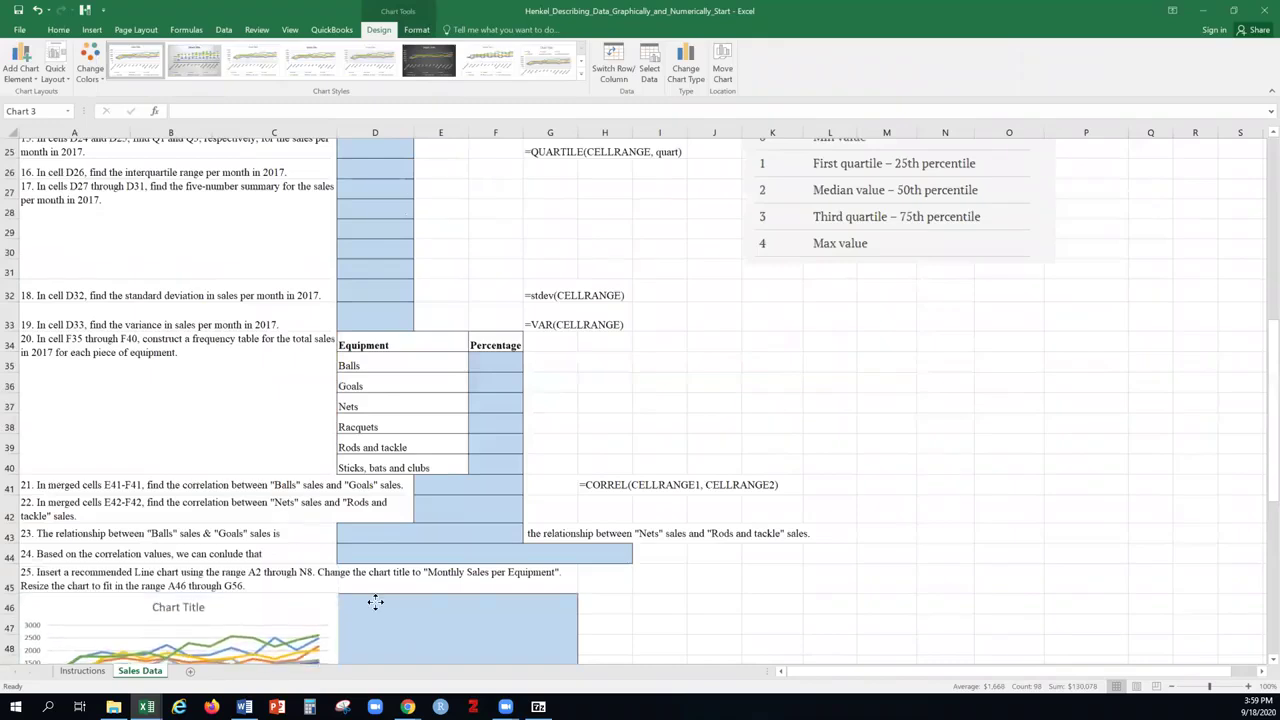
{"action": "scroll", "coordinate": [849, 626], "scroll_direction": "down", "scroll_amount": 5}
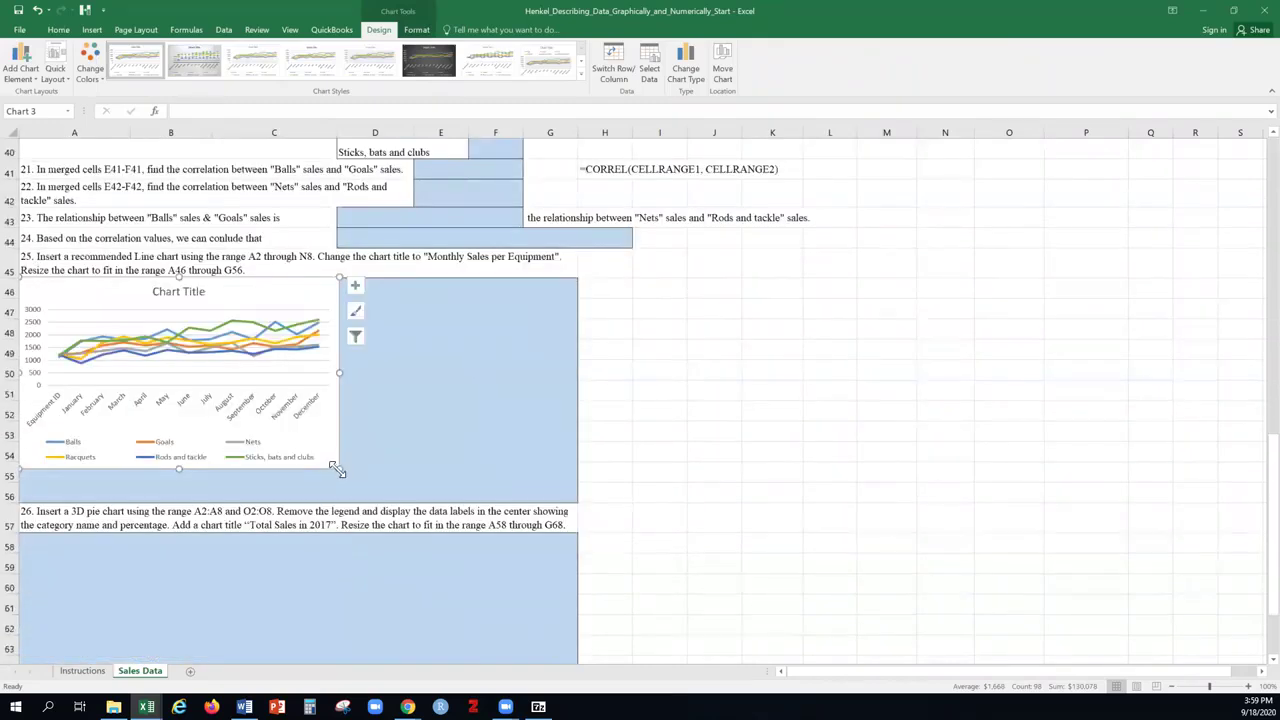
{"action": "left_click_drag", "start_coordinate": [337, 470], "coordinate": [578, 502]}
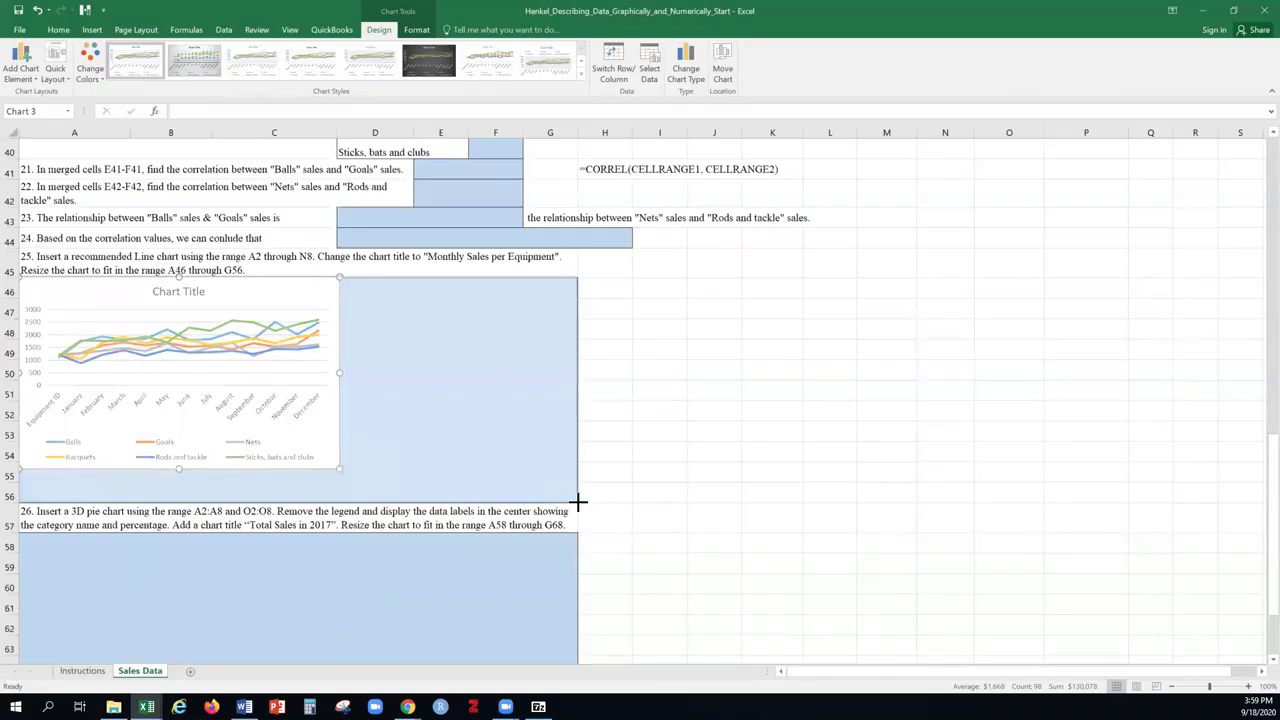
{"action": "left_click_drag", "start_coordinate": [578, 502], "coordinate": [575, 503]}
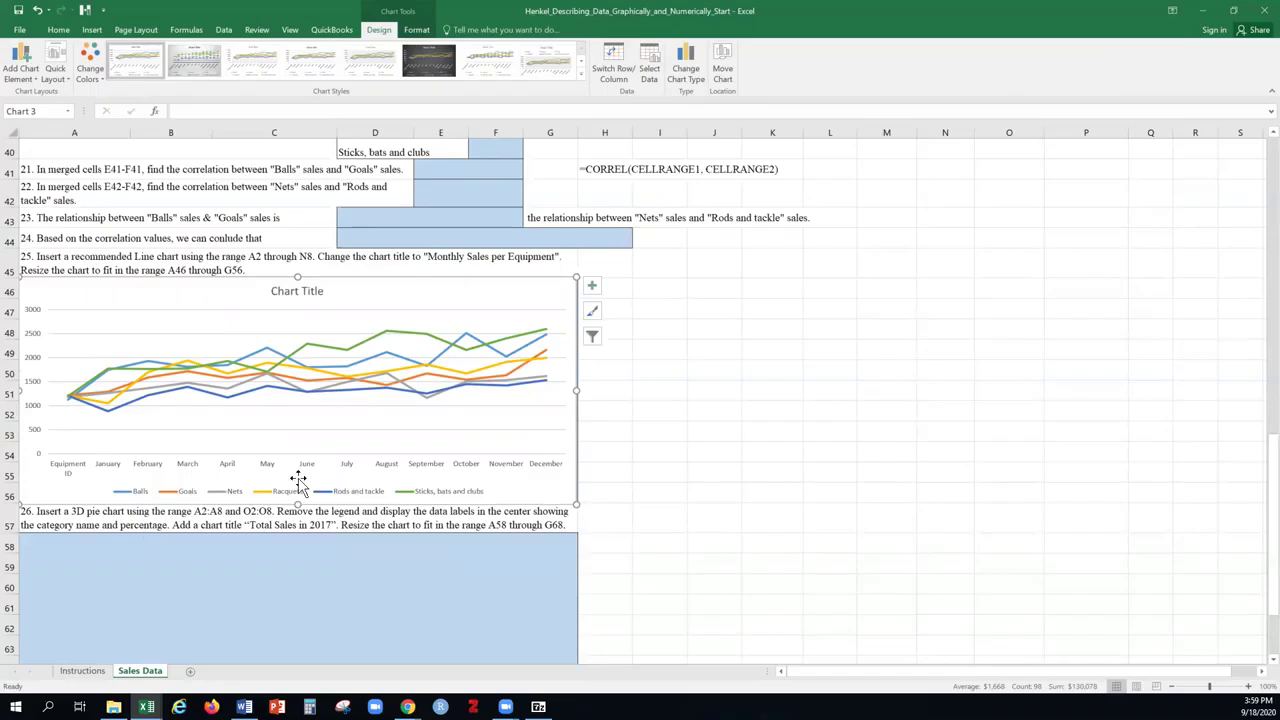
Deselect the line chart and select the equipment names in A2:A8
{"action": "left_click", "coordinate": [710, 545]}
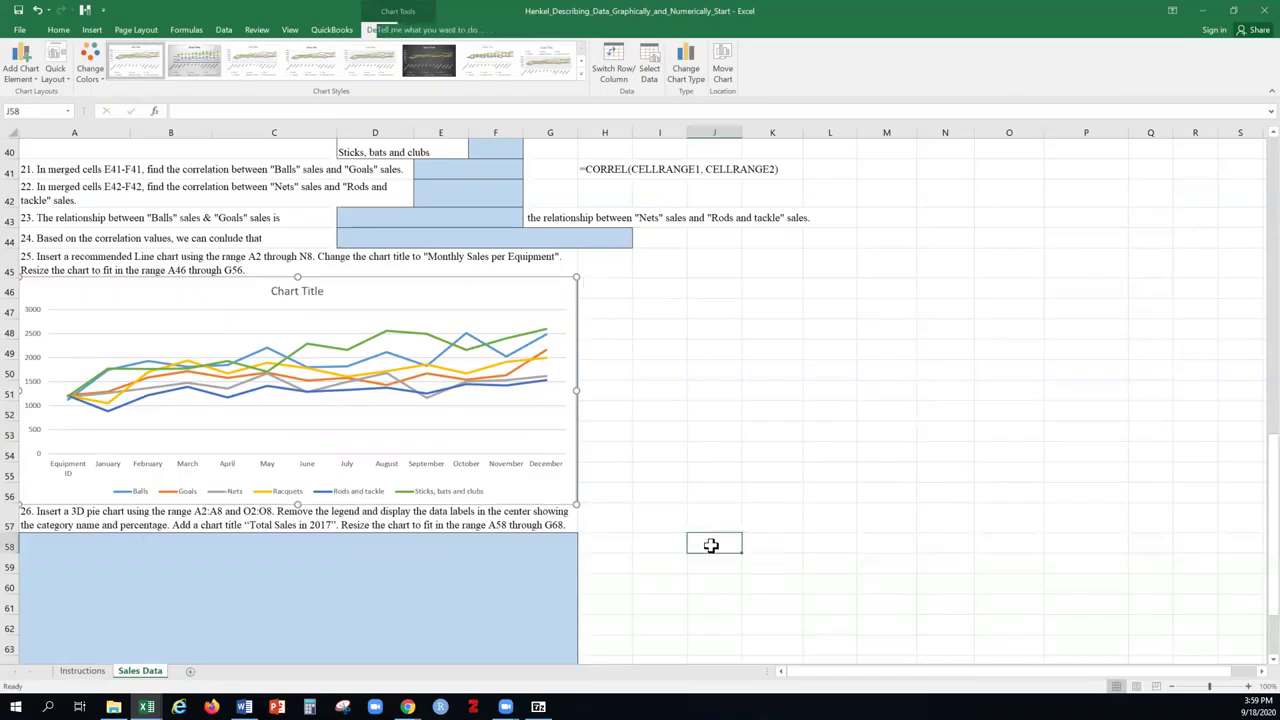
{"action": "scroll", "coordinate": [710, 545], "scroll_direction": "down", "scroll_amount": 1}
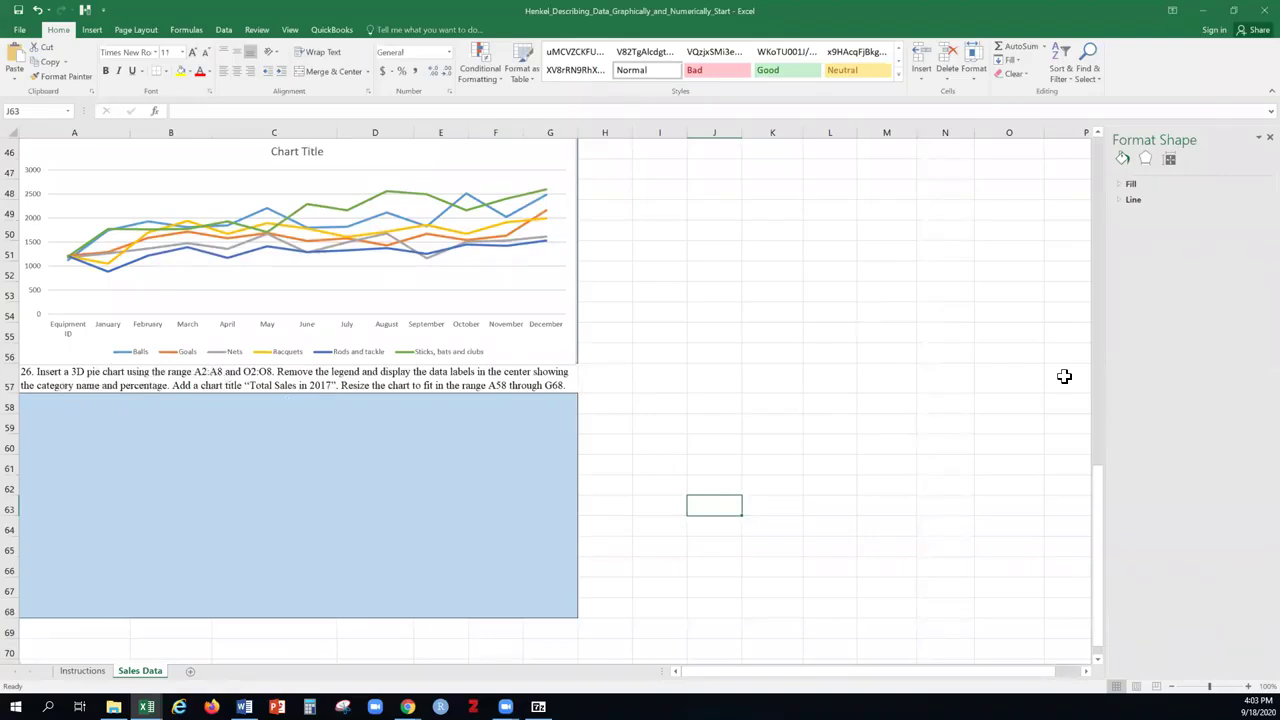
{"action": "left_click_drag", "start_coordinate": [1093, 448], "coordinate": [1088, 171]}
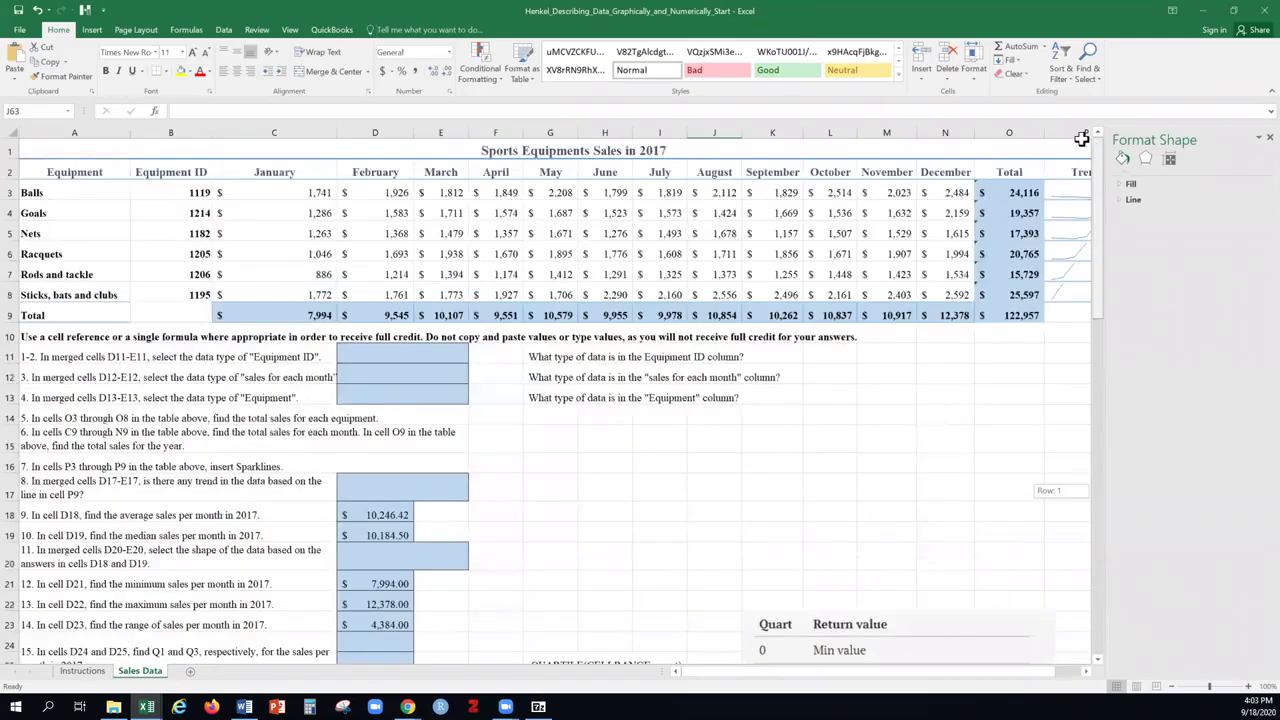
{"action": "left_click_drag", "start_coordinate": [88, 172], "coordinate": [68, 286]}
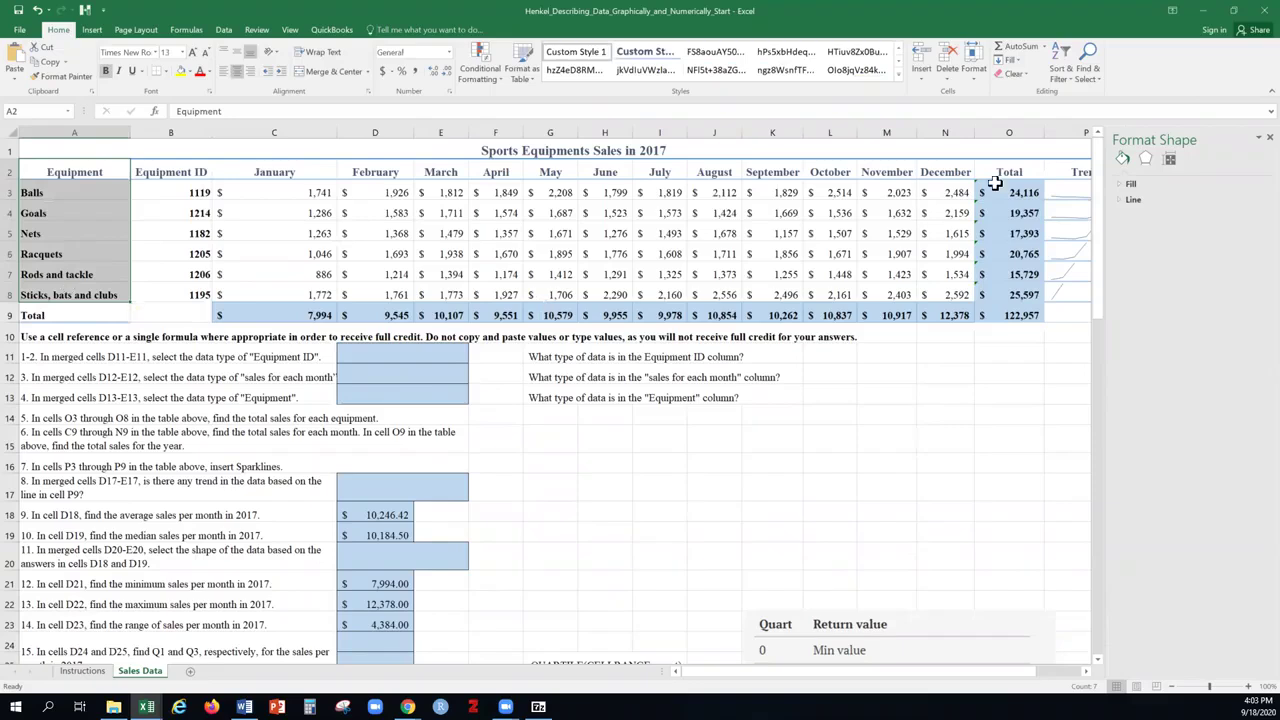
Add the Total column O2:O8 to the selection and insert a 2-D Pie chart
{"action": "left_click_drag", "start_coordinate": [1000, 174], "coordinate": [996, 292]}
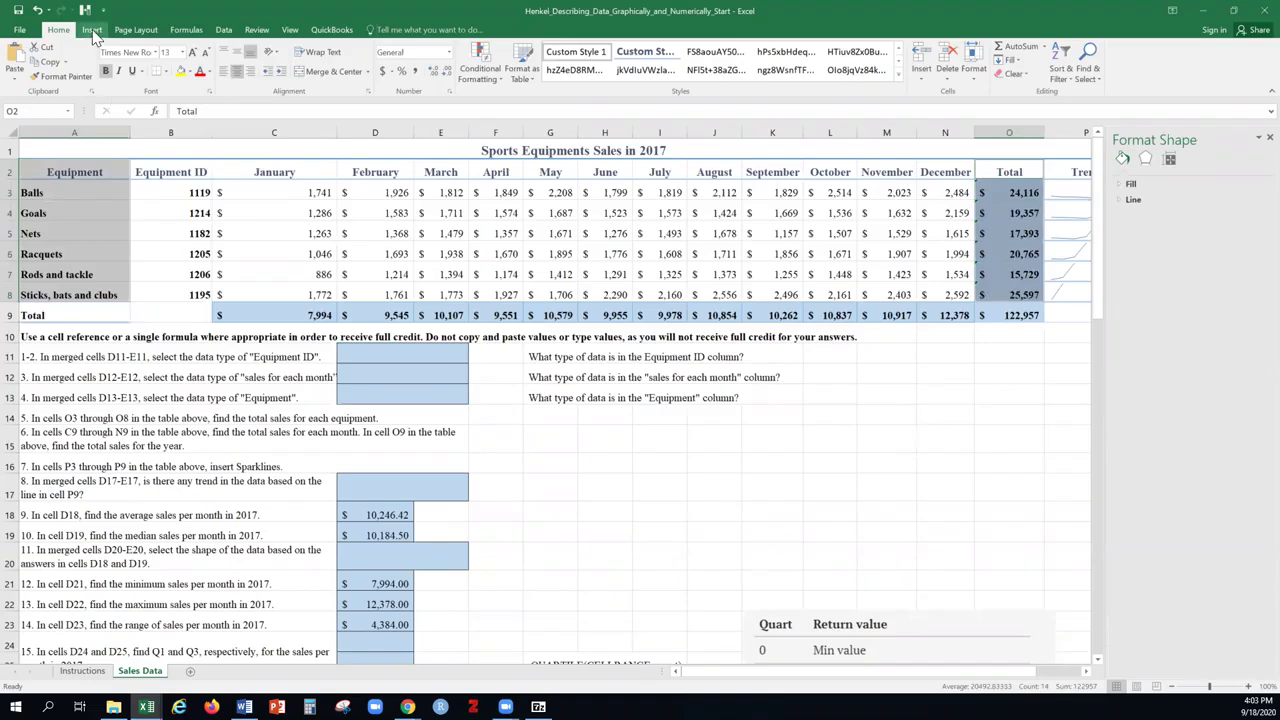
{"action": "left_click", "coordinate": [92, 30]}
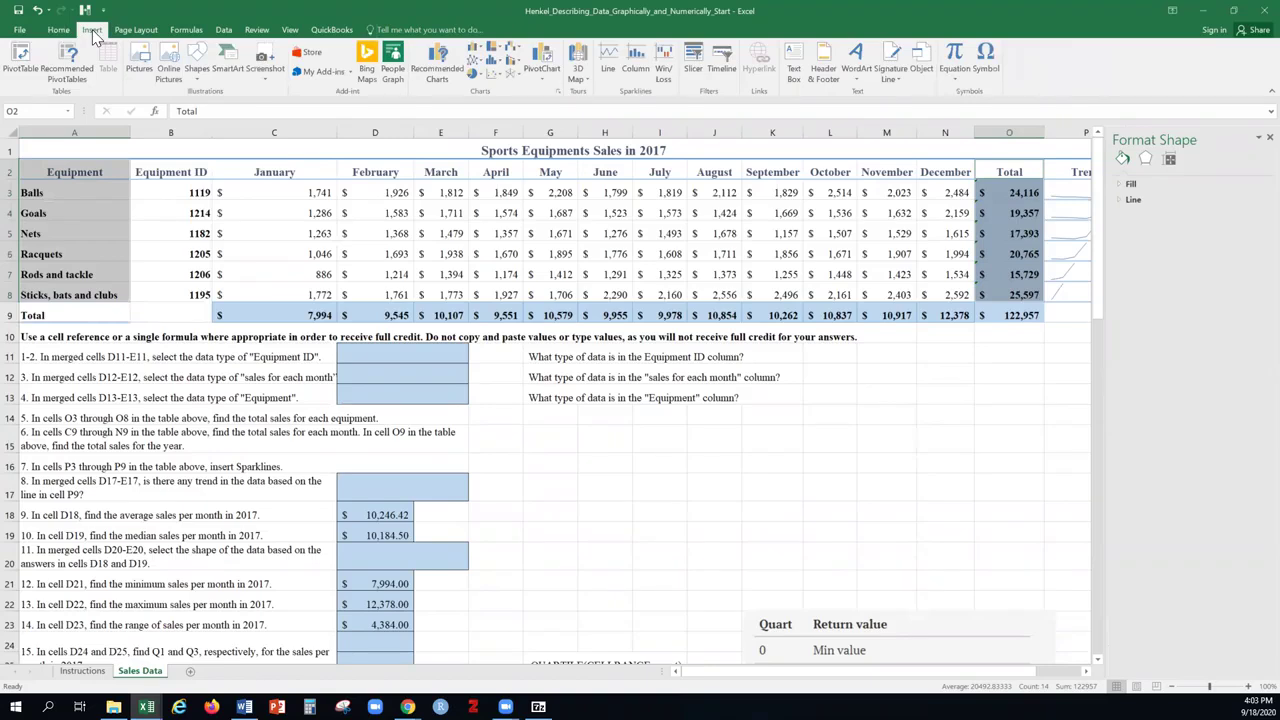
{"action": "left_click", "coordinate": [475, 75]}
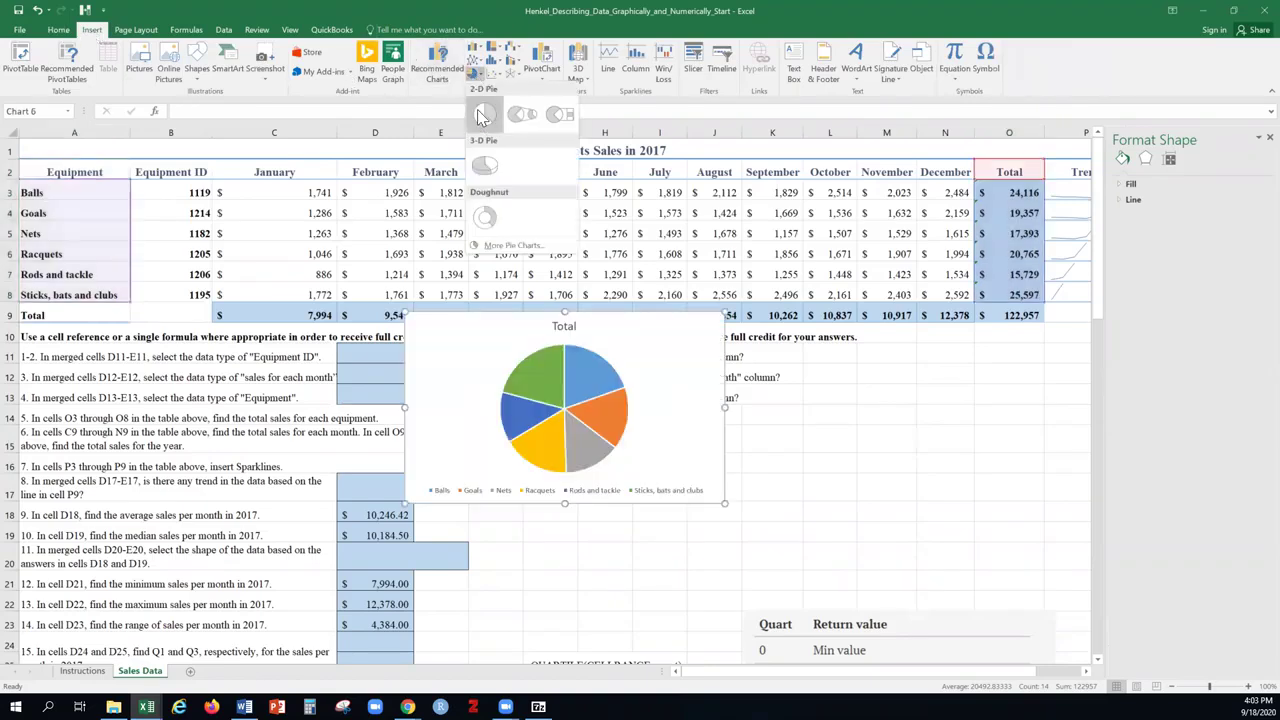
{"action": "left_click", "coordinate": [481, 115]}
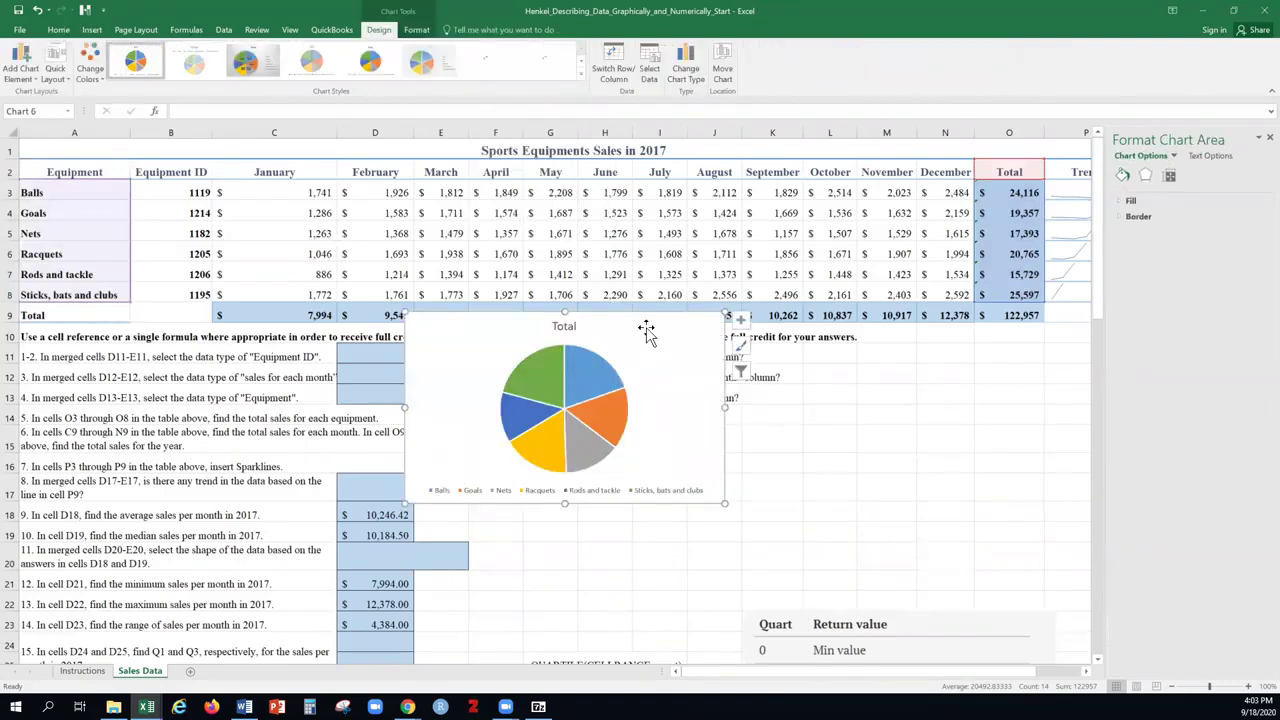
Drag the pie chart down to A58 and stretch its bottom-right corner to G68
{"action": "mouse_move", "coordinate": [648, 331]}
{"action": "left_mouse_down"}
{"action": "mouse_move", "coordinate": [672, 530]}
{"action": "mouse_move", "coordinate": [653, 641]}
{"action": "left_mouse_up"}
{"action": "scroll", "coordinate": [700, 445], "scroll_direction": "down", "scroll_amount": 3}
{"action": "scroll", "coordinate": [875, 541], "scroll_direction": "down", "scroll_amount": 2}
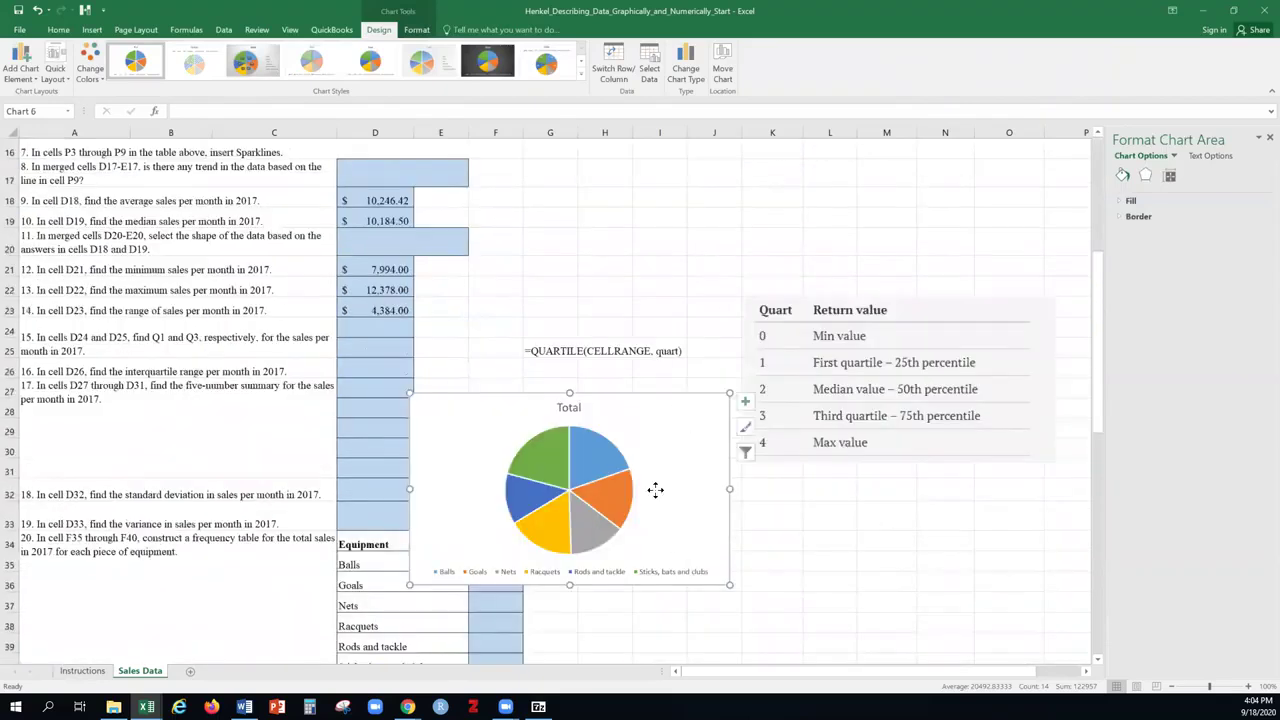
{"action": "left_click_drag", "start_coordinate": [654, 489], "coordinate": [595, 600]}
{"action": "scroll", "coordinate": [843, 540], "scroll_direction": "down", "scroll_amount": 3}
{"action": "left_click_drag", "start_coordinate": [651, 391], "coordinate": [528, 557]}
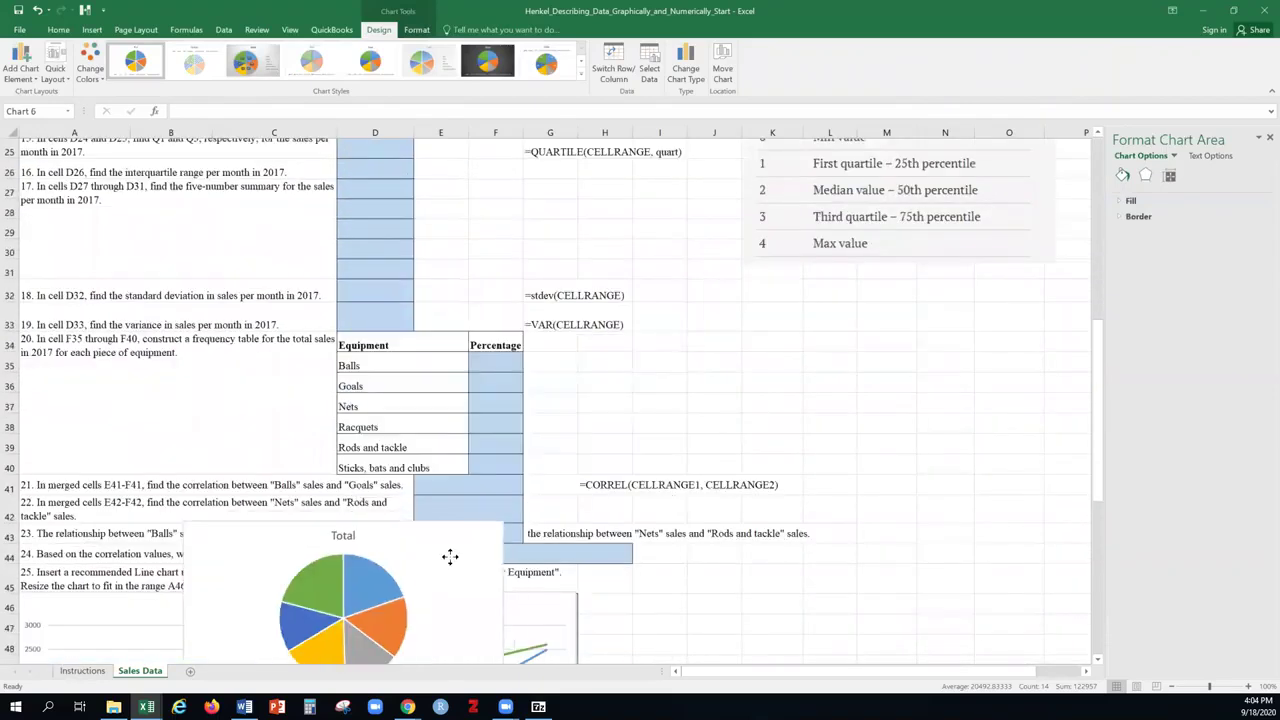
{"action": "scroll", "coordinate": [844, 471], "scroll_direction": "down", "scroll_amount": 1}
{"action": "scroll", "coordinate": [844, 471], "scroll_direction": "down", "scroll_amount": 5}
{"action": "left_click_drag", "start_coordinate": [417, 208], "coordinate": [271, 533]}
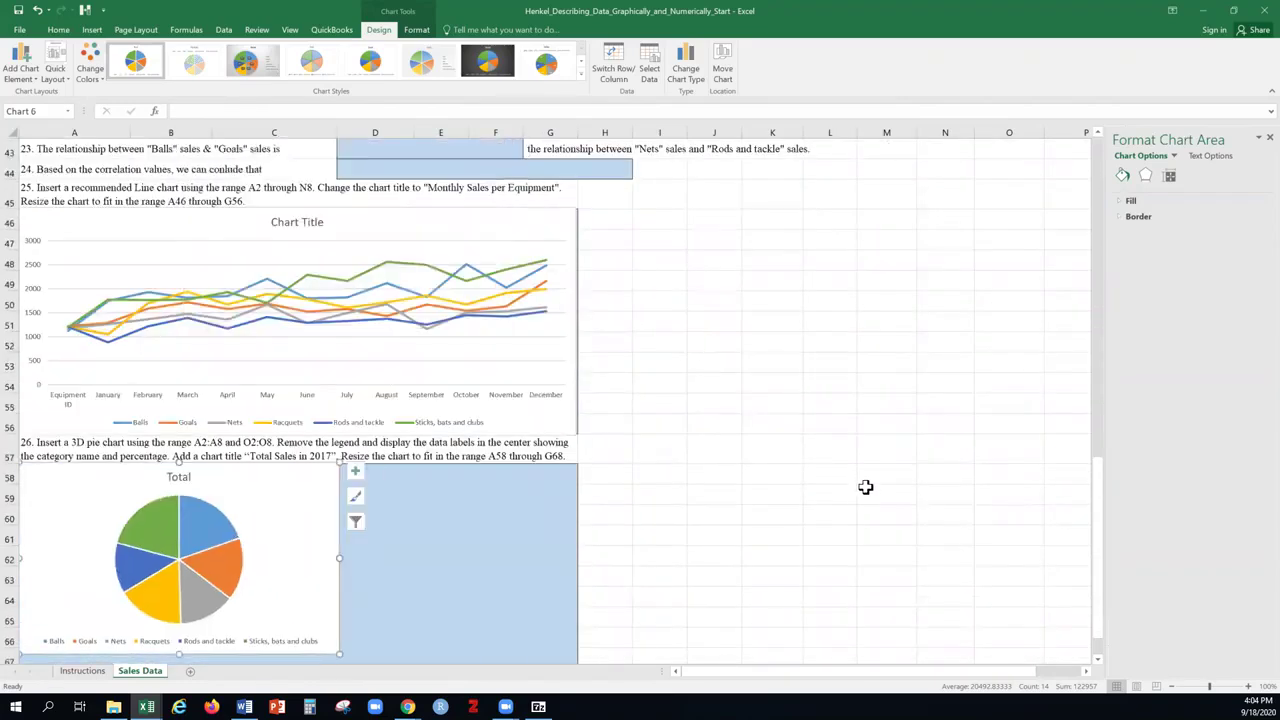
{"action": "scroll", "coordinate": [866, 491], "scroll_direction": "down", "scroll_amount": 1}
{"action": "left_click_drag", "start_coordinate": [339, 584], "coordinate": [580, 620]}
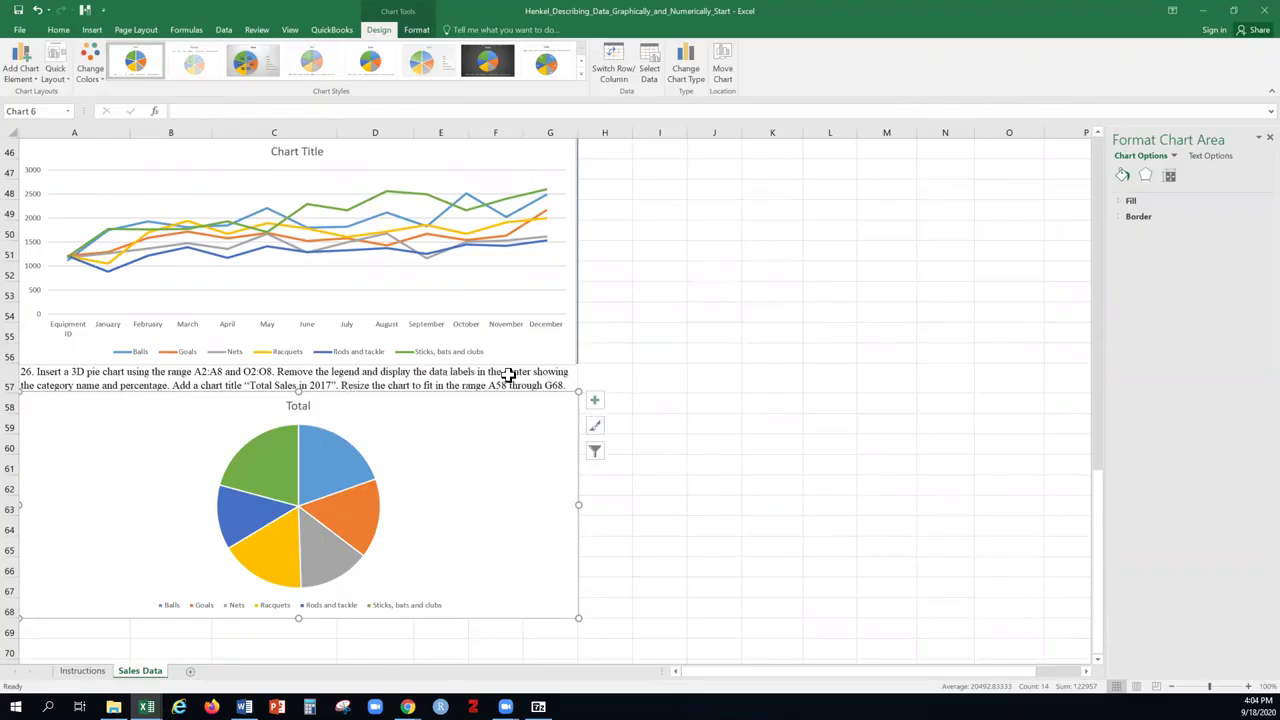
Turn off the pie chart's Legend and turn on Data Labels showing dollar totals
{"action": "left_click", "coordinate": [595, 402]}
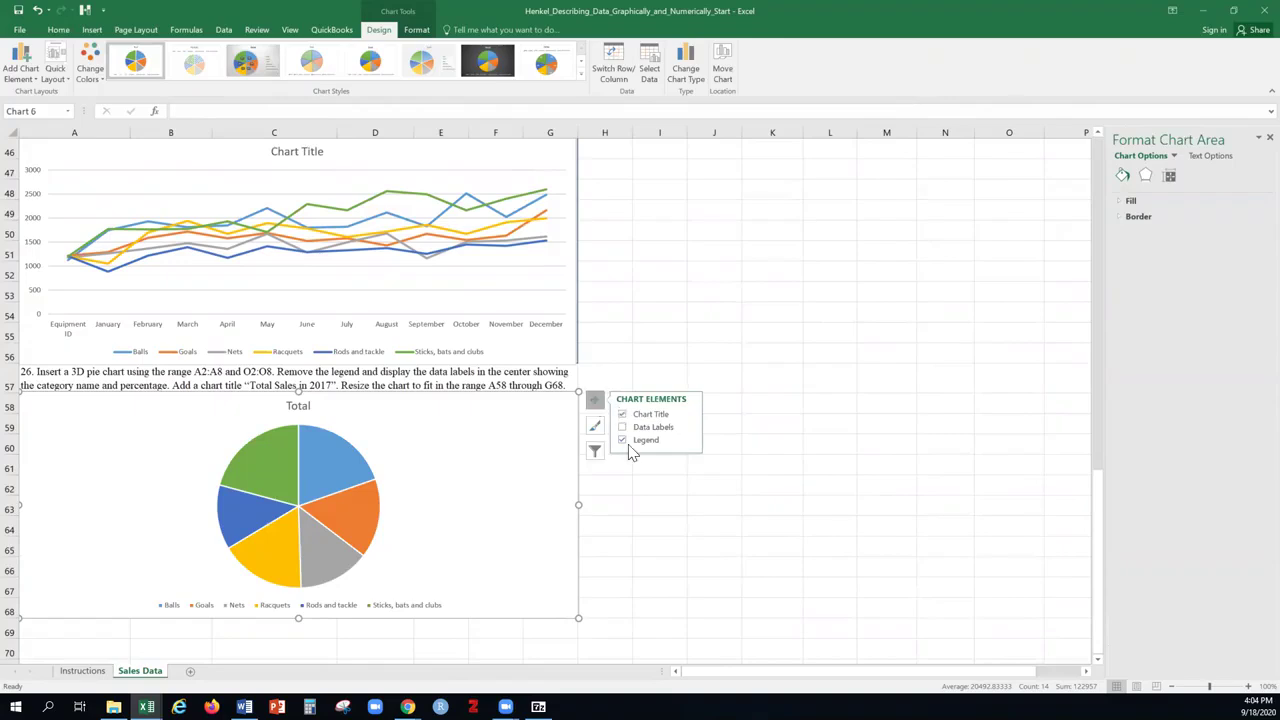
{"action": "left_click", "coordinate": [623, 441]}
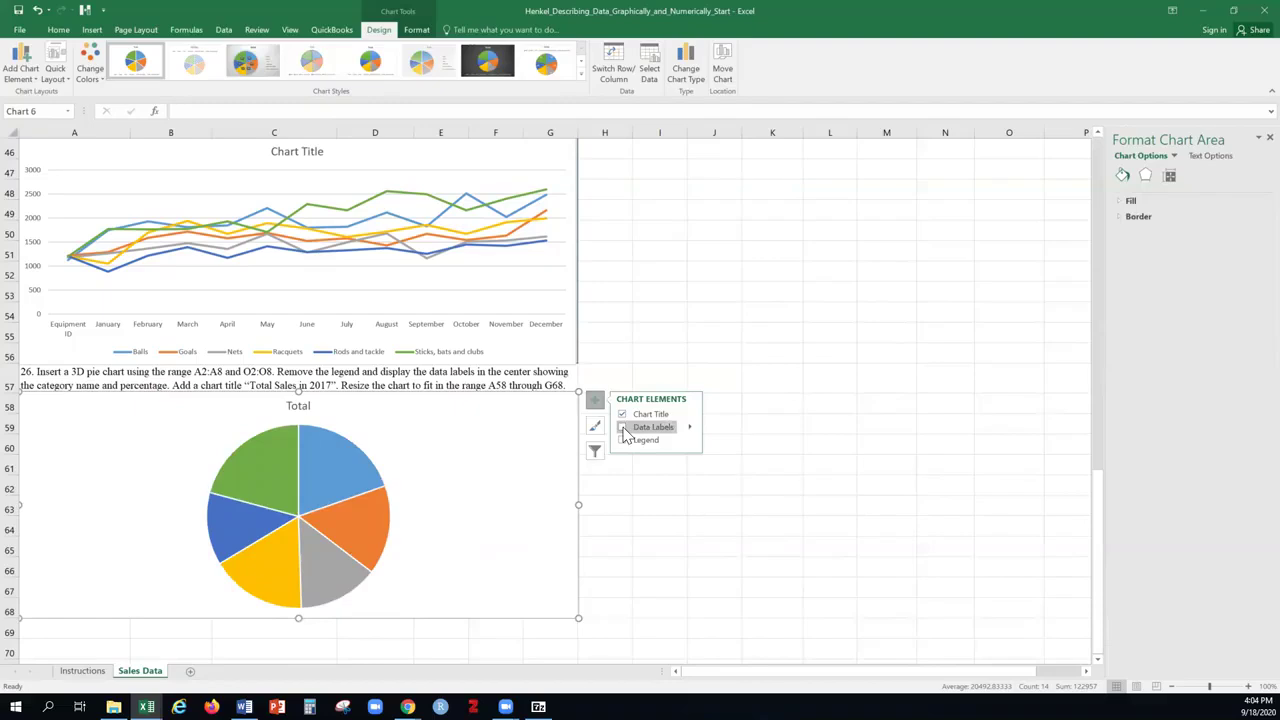
{"action": "left_click", "coordinate": [623, 428]}
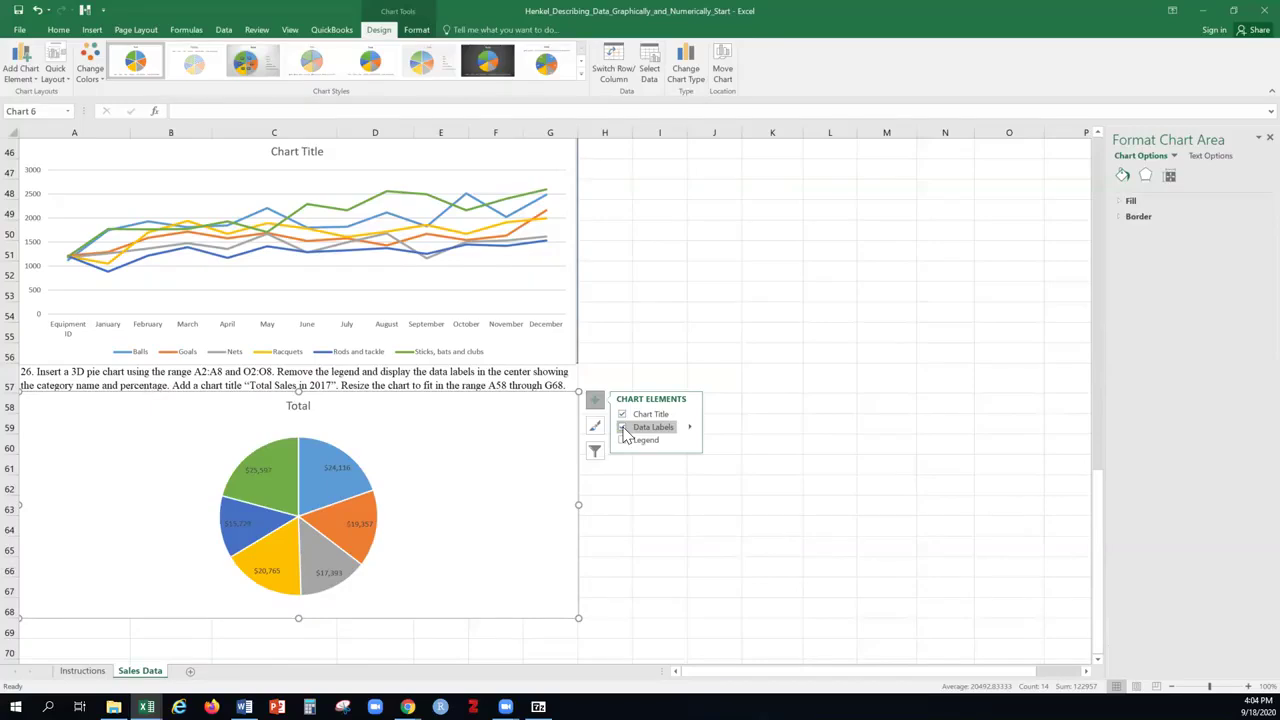
{"action": "left_click", "coordinate": [690, 430]}
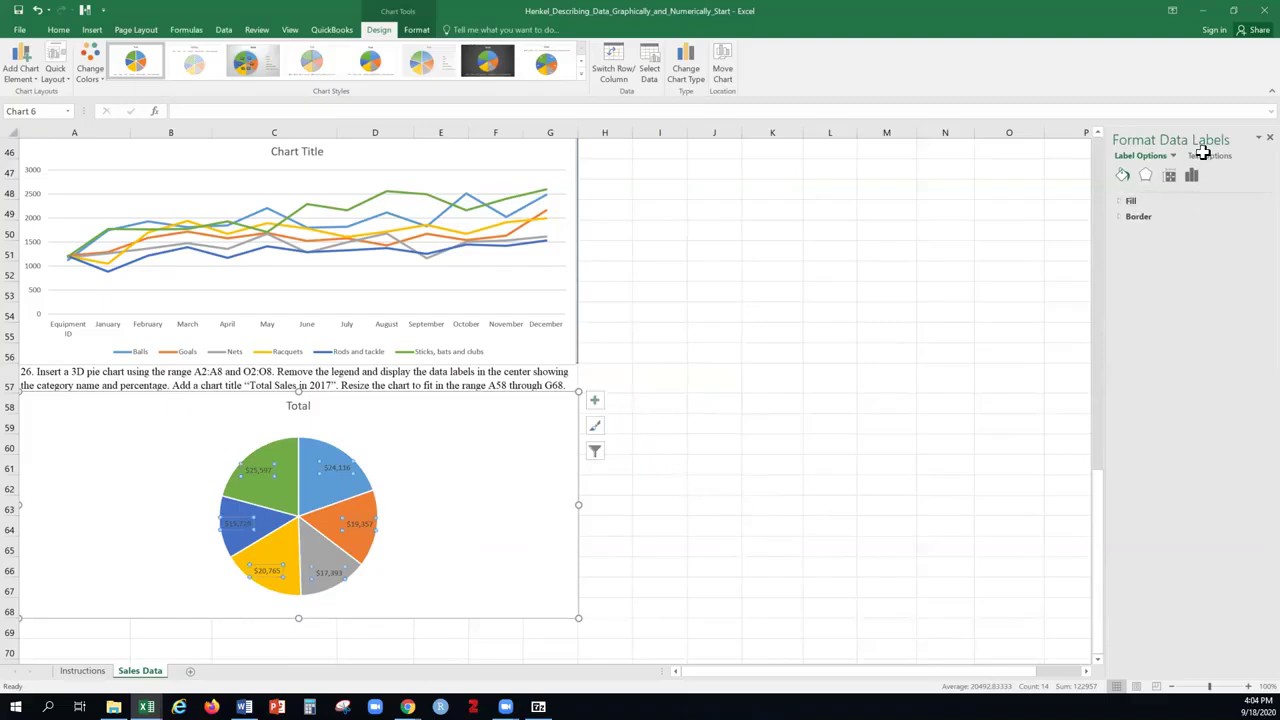
Set the pie data labels to Category Name and Percentage, with Value unchecked
{"action": "left_click", "coordinate": [594, 400]}
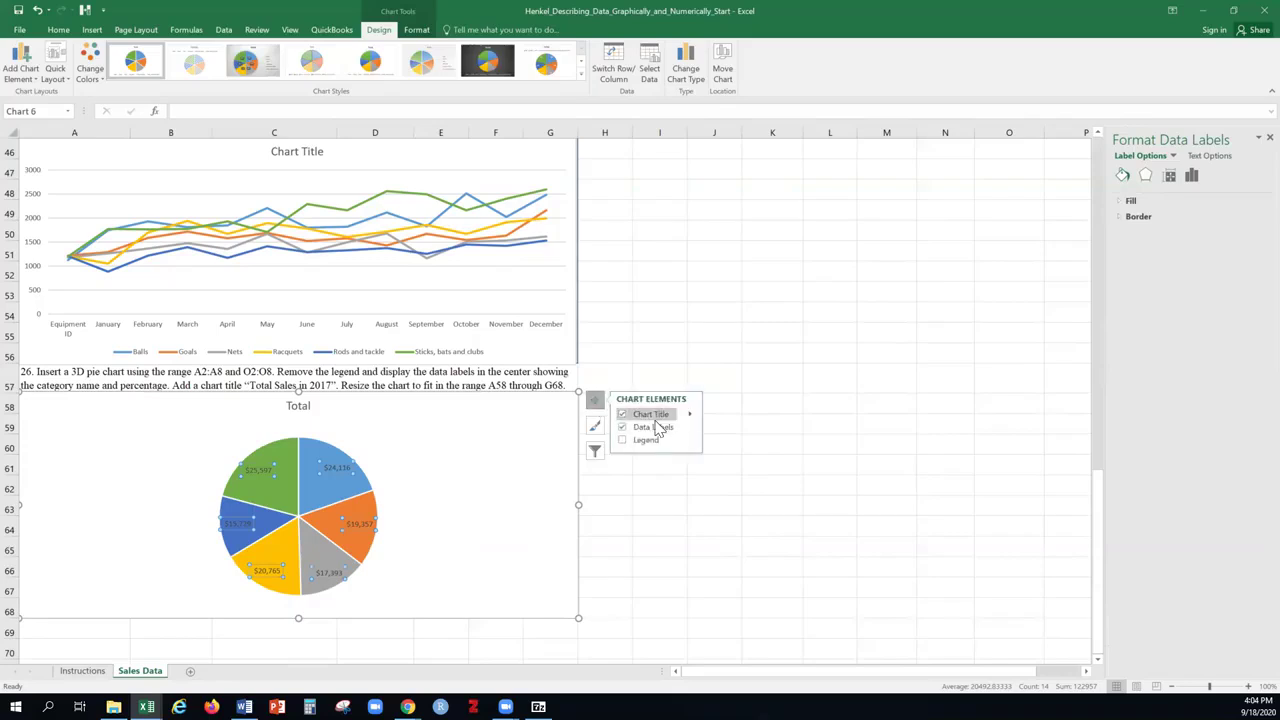
{"action": "left_click", "coordinate": [690, 428]}
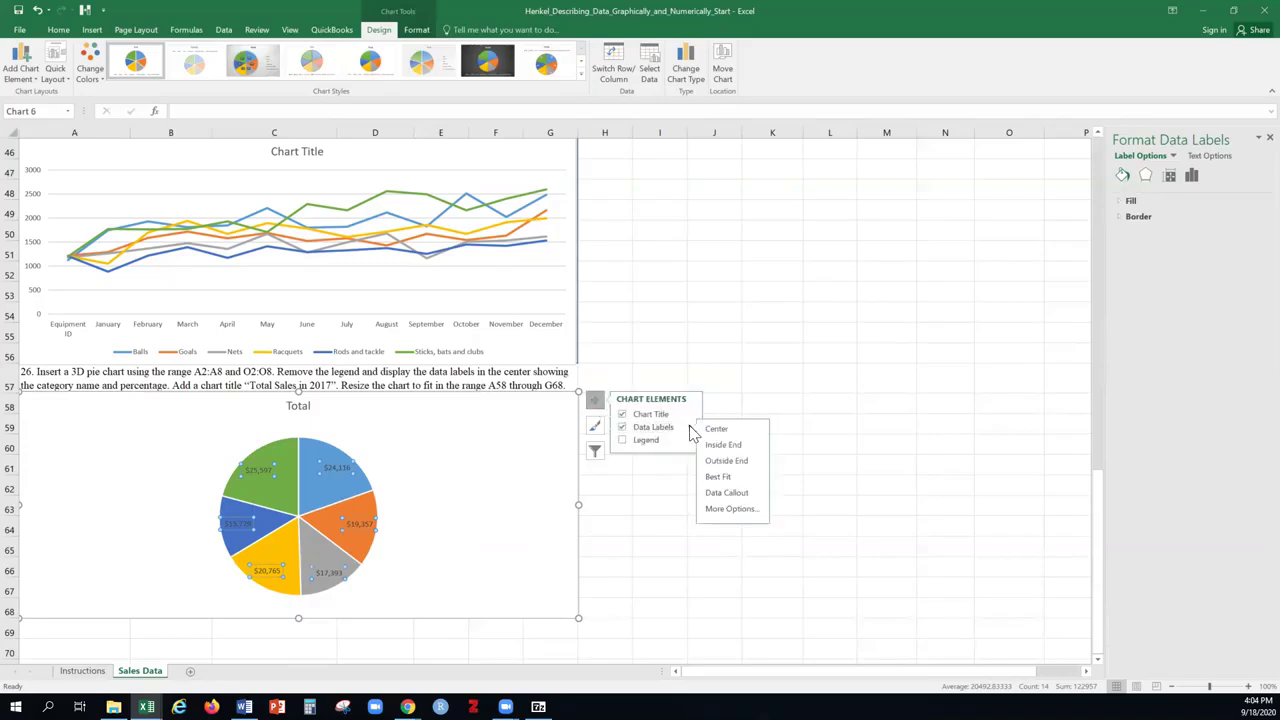
{"action": "left_click", "coordinate": [731, 508]}
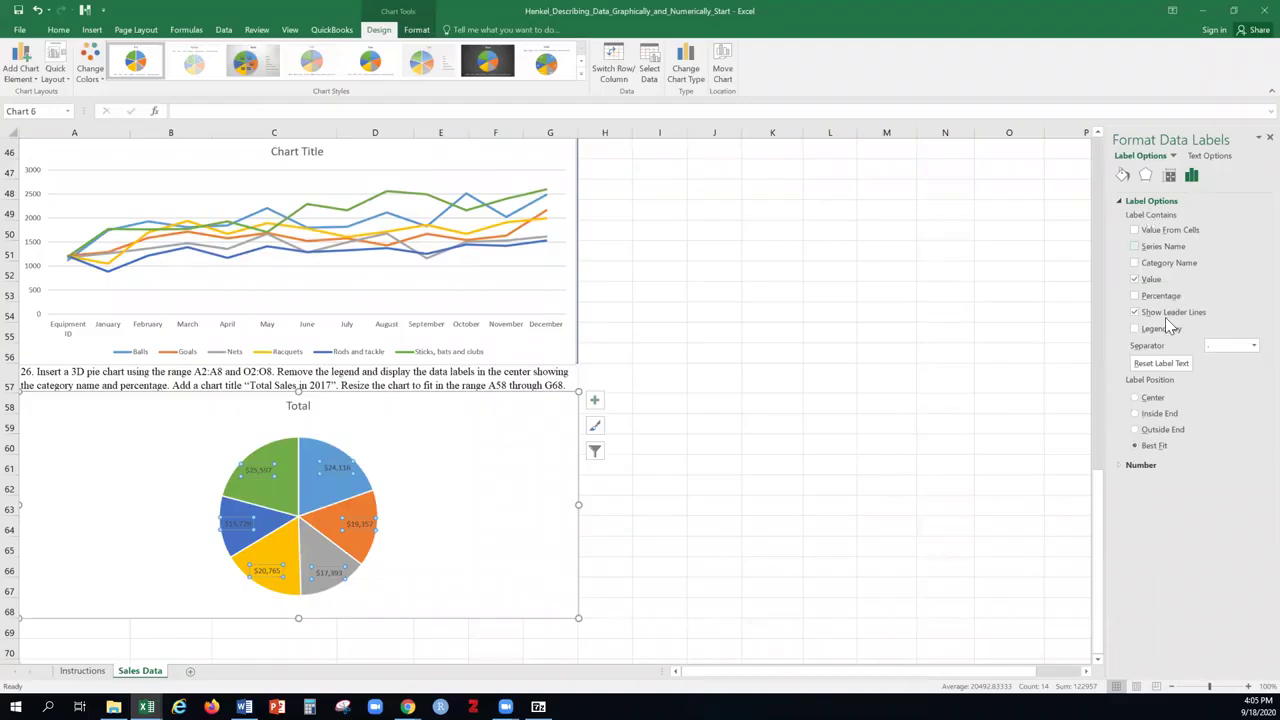
{"action": "left_click", "coordinate": [1134, 262]}
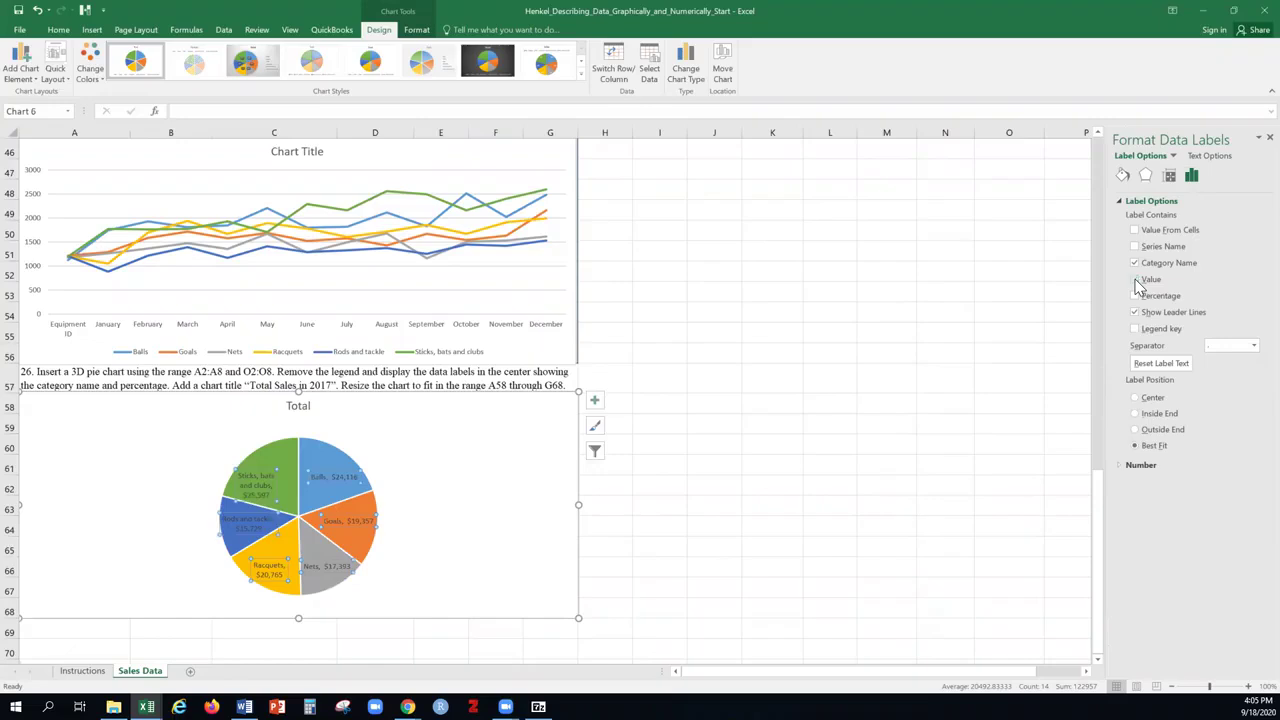
{"action": "left_click", "coordinate": [1136, 282]}
{"action": "left_click", "coordinate": [1135, 296]}
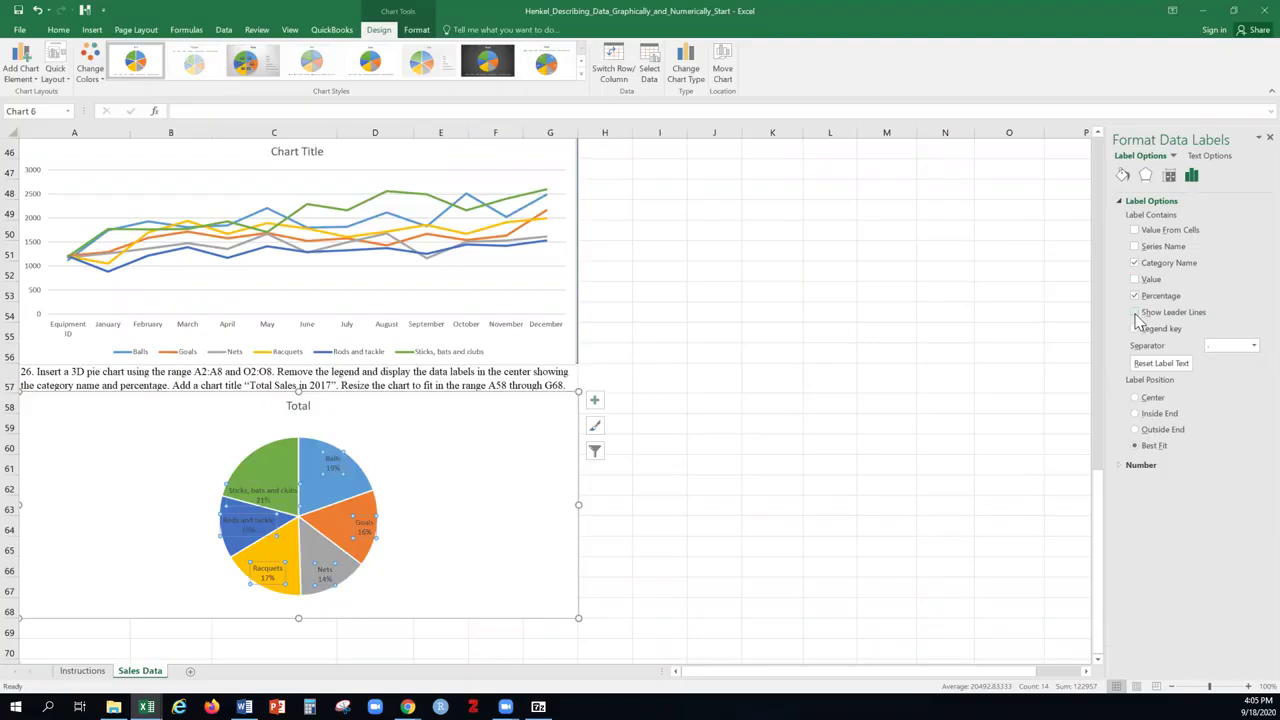
{"action": "left_click", "coordinate": [514, 594]}
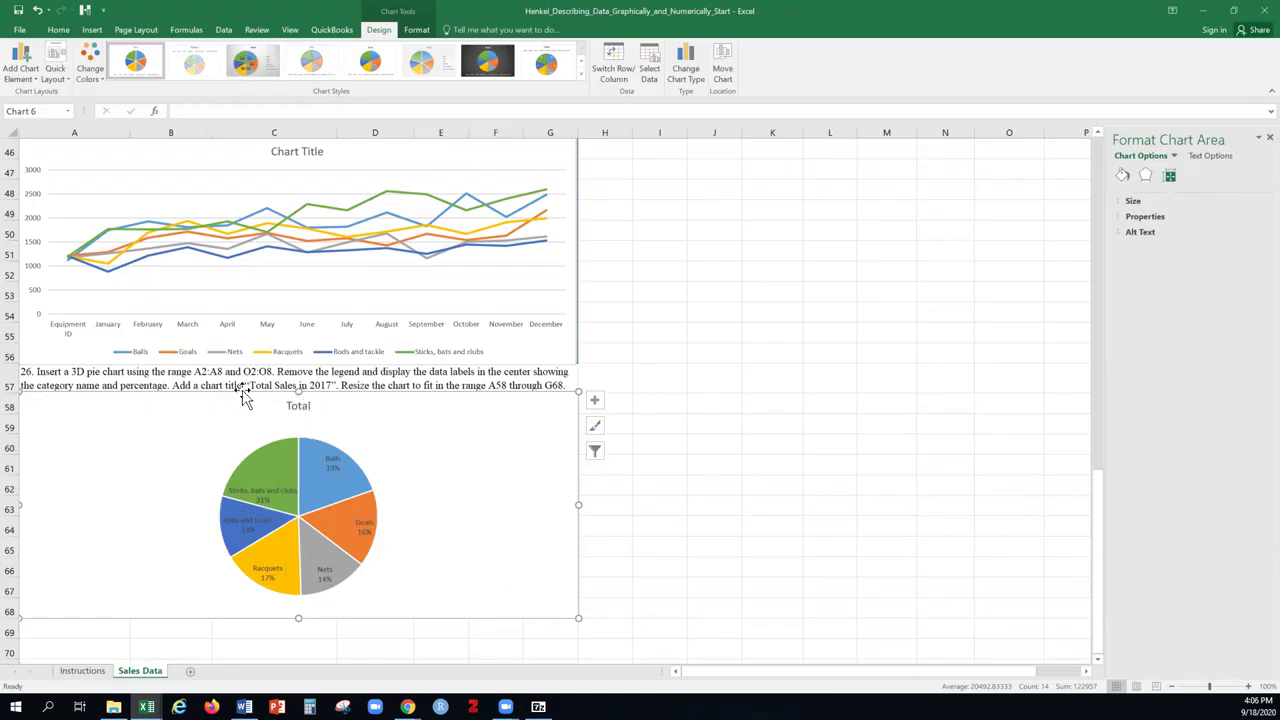
Change the pie chart title from 'Total' to 'Total Sales in 2017'
{"action": "left_click", "coordinate": [297, 407]}
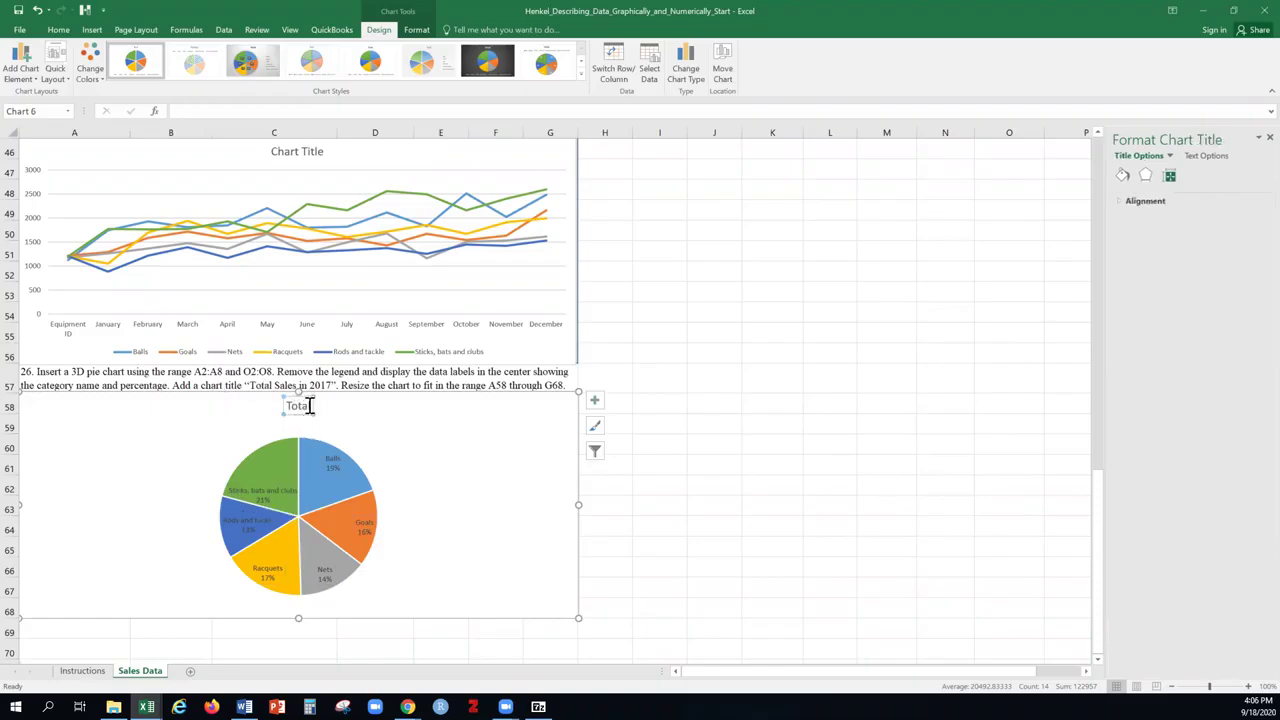
{"action": "left_click_drag", "start_coordinate": [310, 406], "coordinate": [269, 406]}
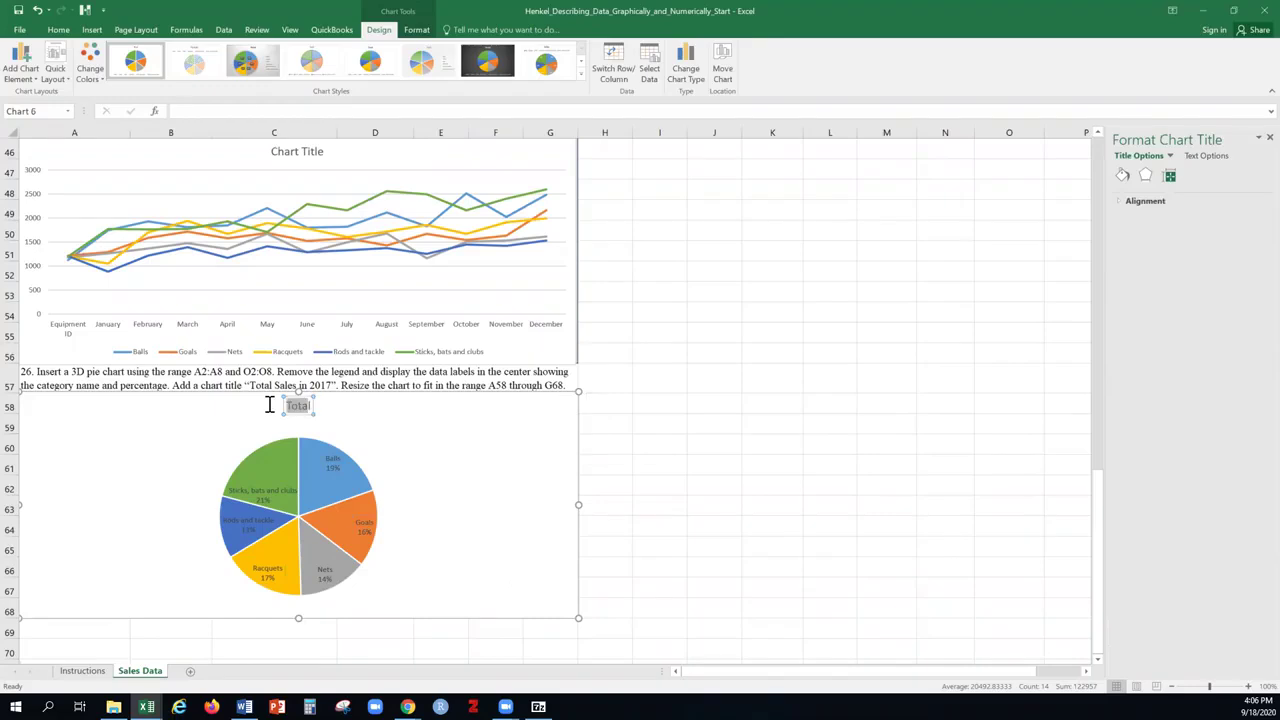
{"action": "key", "text": "End"}
{"action": "type", "text": "Sales"}
{"action": "type", "text": " in 2017"}
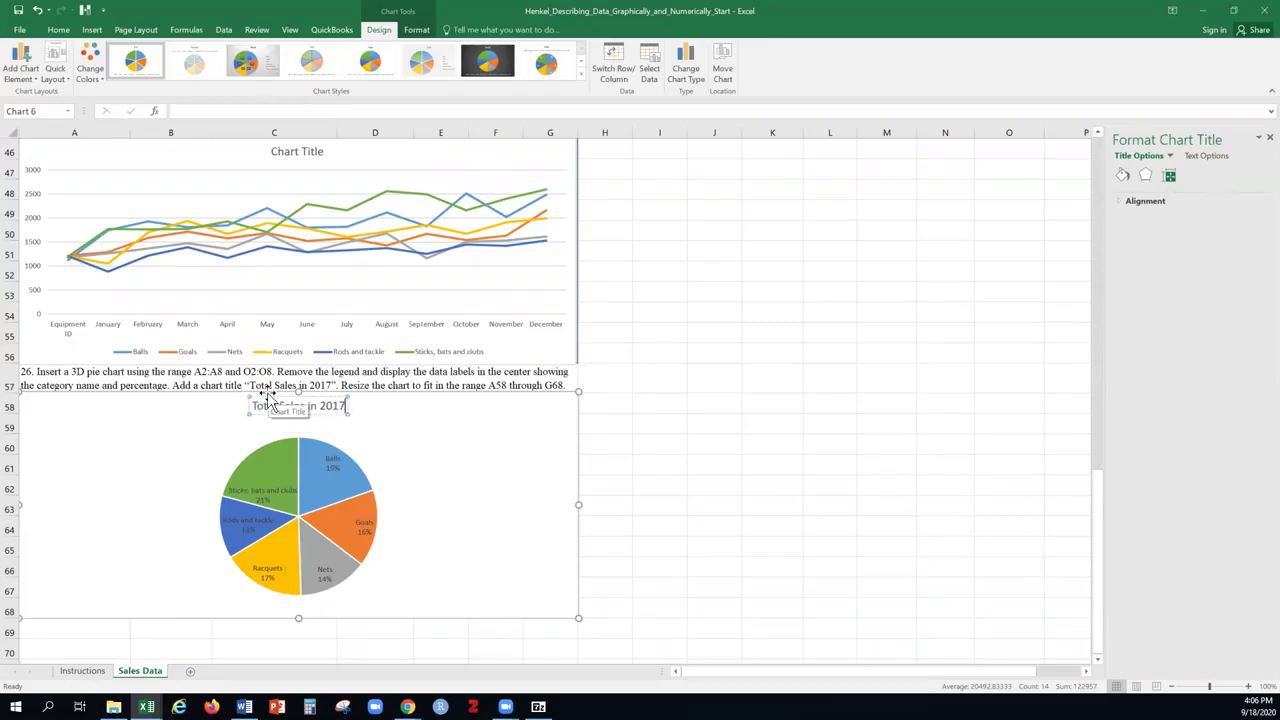
{"action": "left_click", "coordinate": [451, 464]}
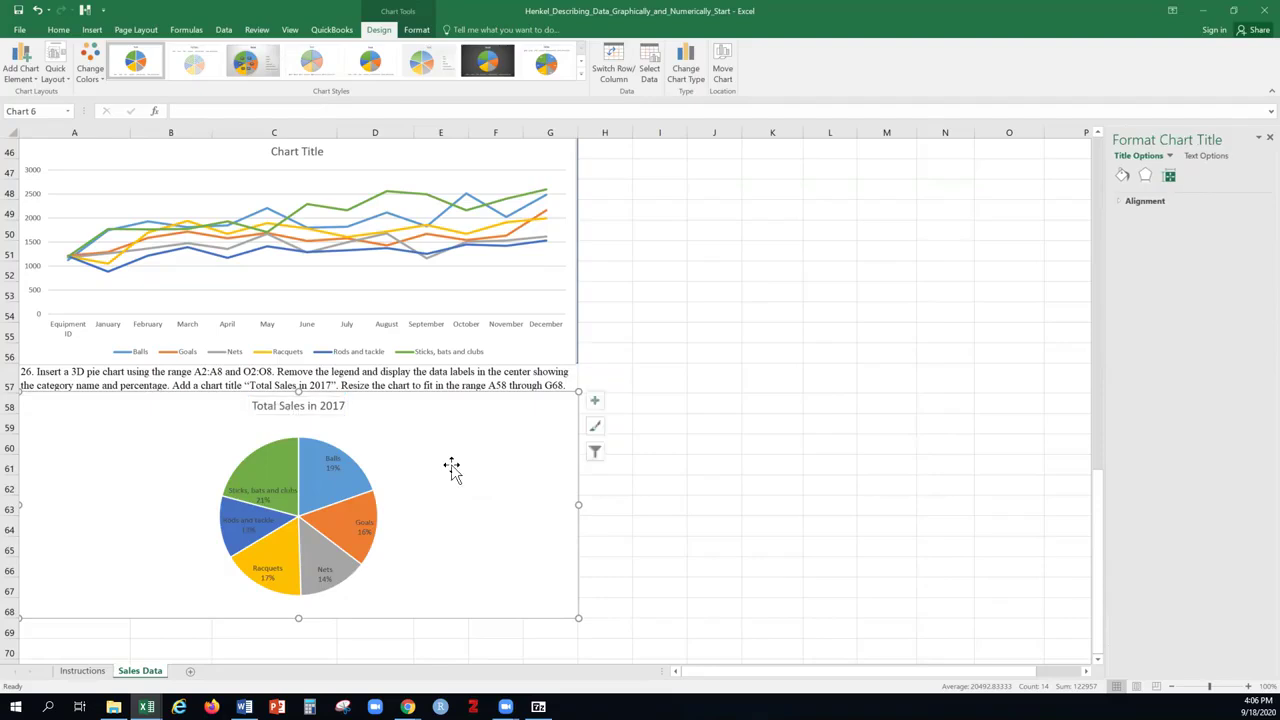
{"action": "scroll", "coordinate": [696, 458], "scroll_direction": "down", "scroll_amount": 1}
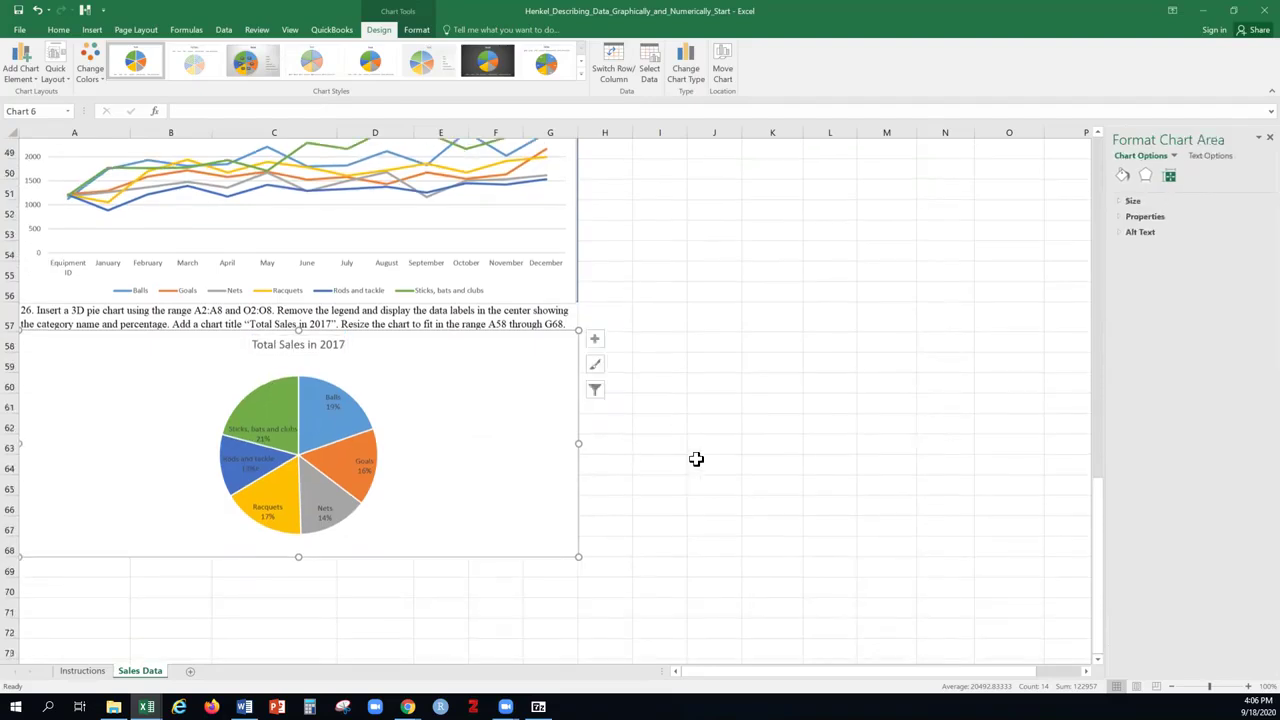
{"action": "scroll", "coordinate": [680, 440], "scroll_direction": "up", "scroll_amount": 3}
{"action": "scroll", "coordinate": [700, 450], "scroll_direction": "up", "scroll_amount": 2}
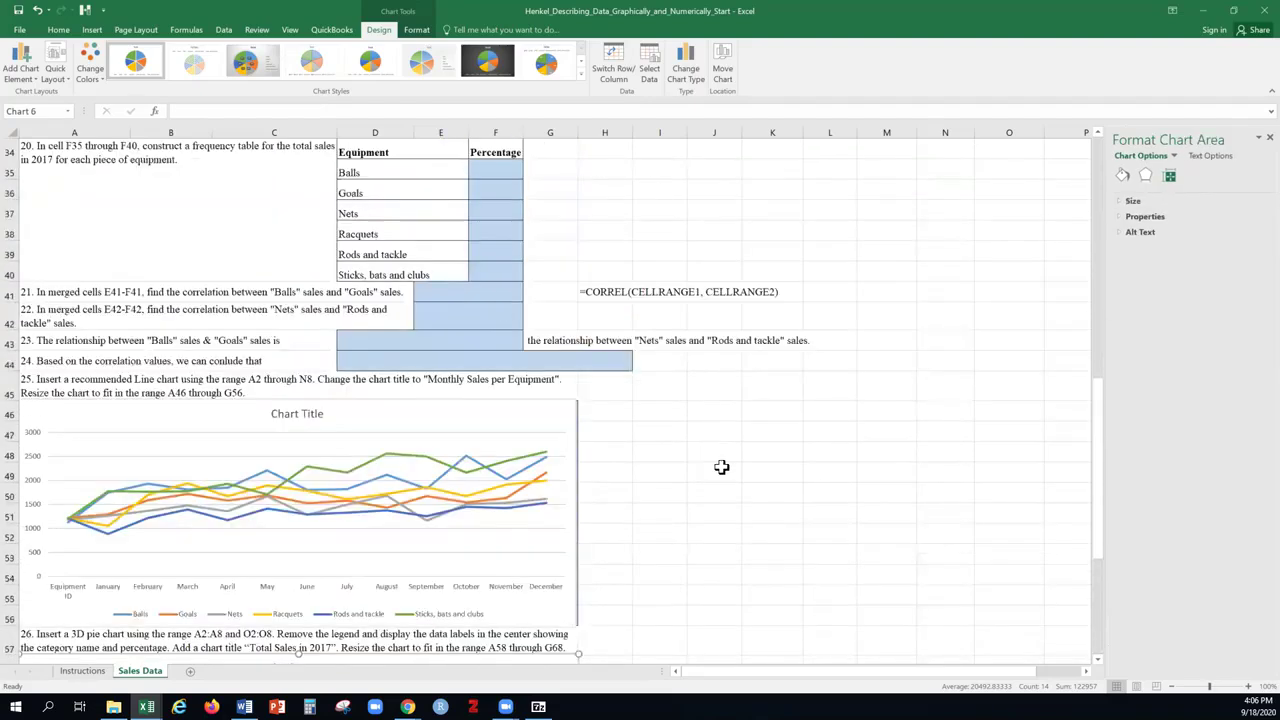
{"action": "scroll", "coordinate": [540, 380], "scroll_direction": "up", "scroll_amount": 3}
{"action": "scroll", "coordinate": [474, 378], "scroll_direction": "up", "scroll_amount": 3}
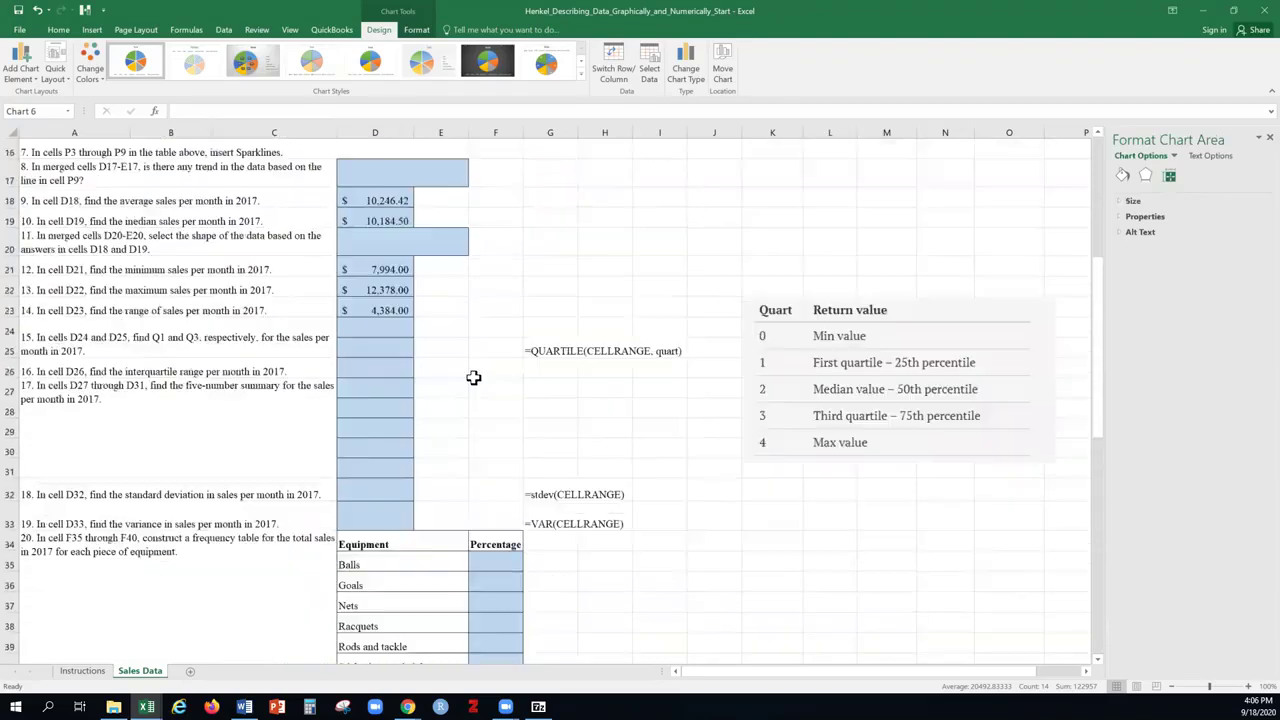
{"action": "scroll", "coordinate": [427, 387], "scroll_direction": "up", "scroll_amount": 4}
{"action": "scroll", "coordinate": [492, 351], "scroll_direction": "up", "scroll_amount": 1}
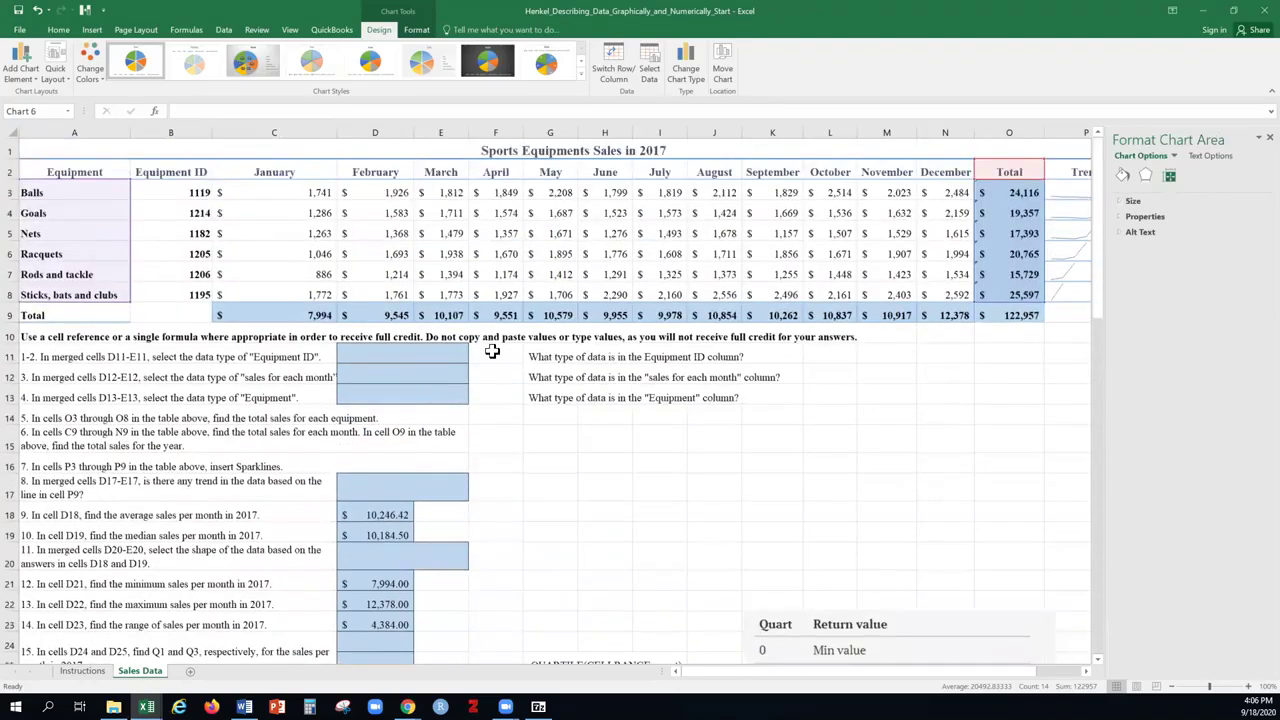